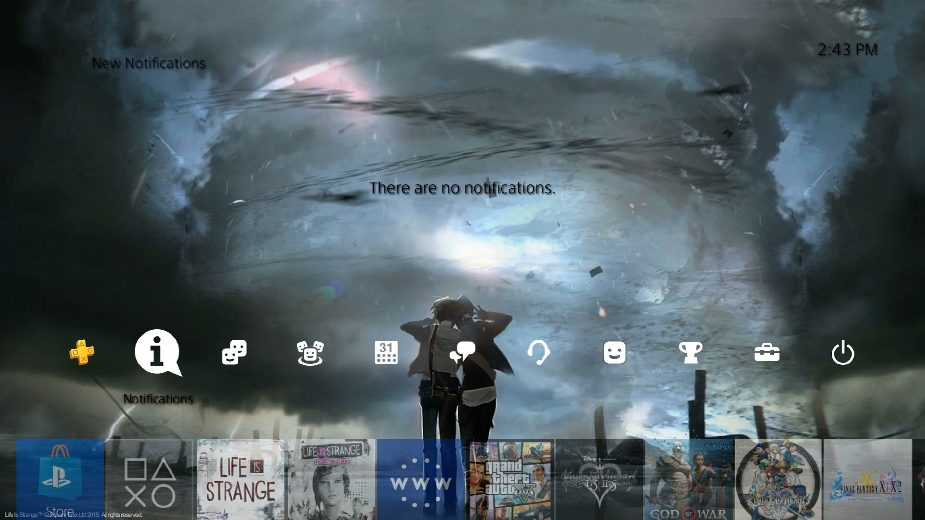
# - Look over the custom theme's home screen and its function icons as far as Settings
pyautogui.press('Down')
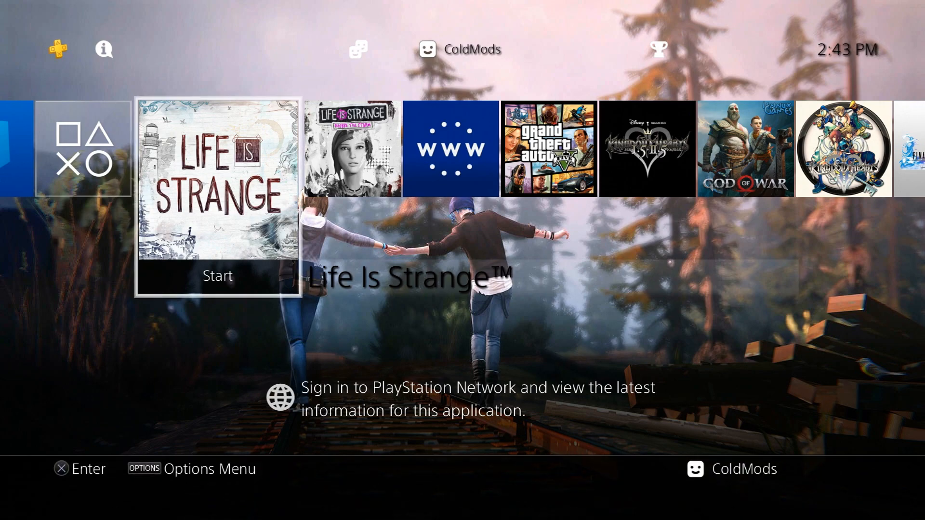
pyautogui.press('Right')
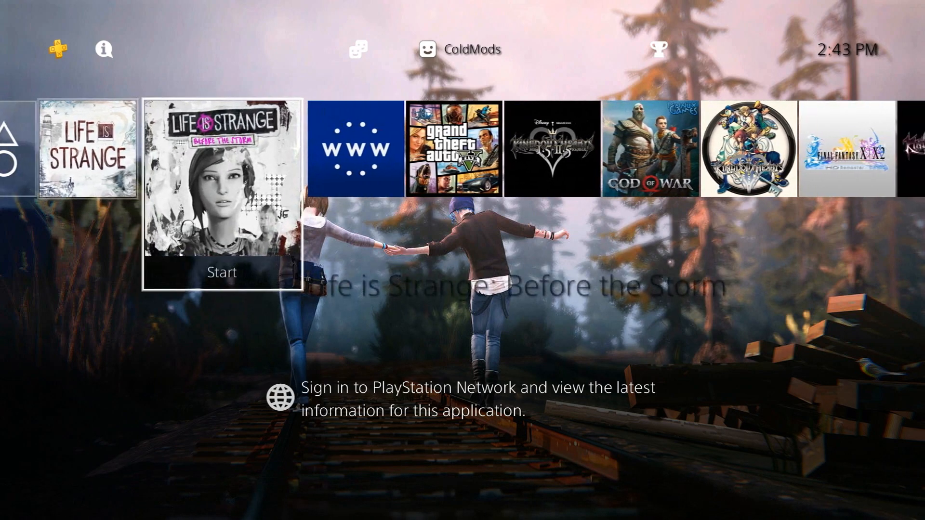
pyautogui.press('Up')
pyautogui.press('Right')
pyautogui.press('Left')
pyautogui.press('Right')
pyautogui.press('Right')
pyautogui.press('Right')
pyautogui.press('Right')
pyautogui.press('Right')
pyautogui.press('Right')
pyautogui.press('Right')
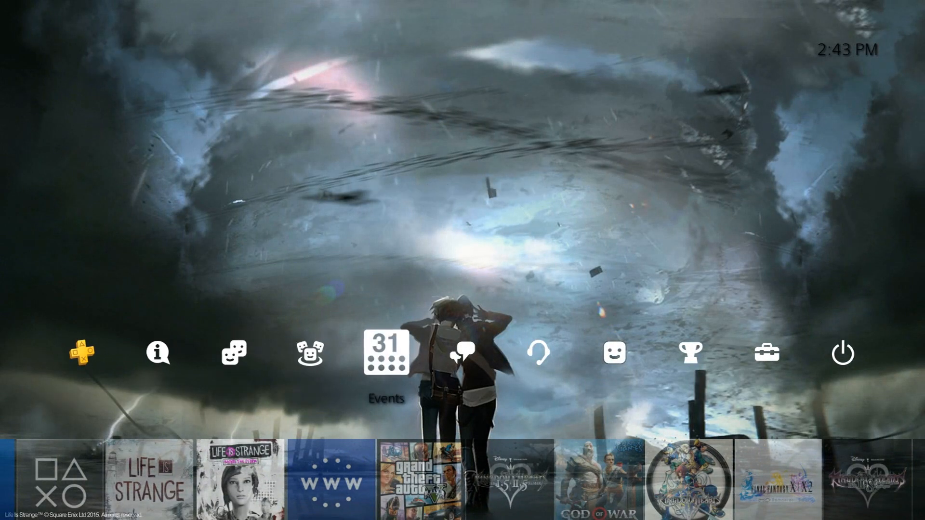
pyautogui.press('Right')
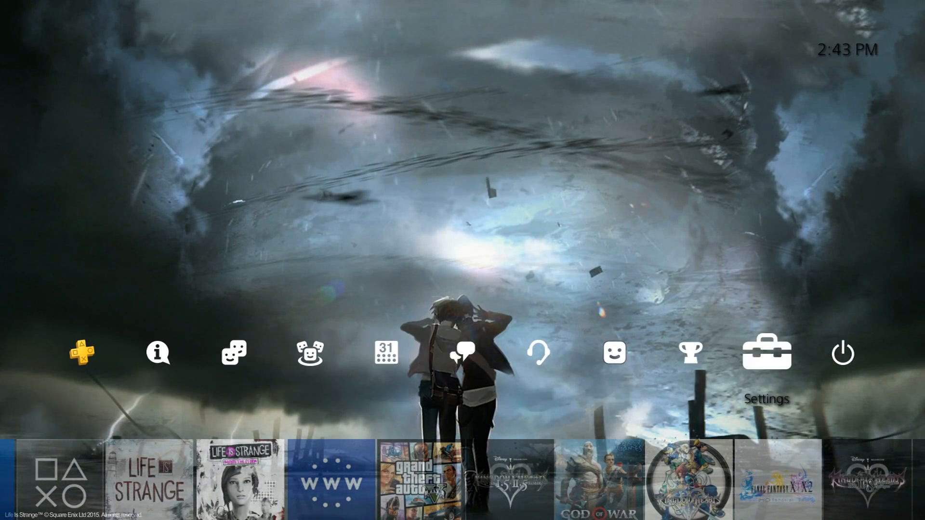
pyautogui.press('Left')
pyautogui.press('Down')
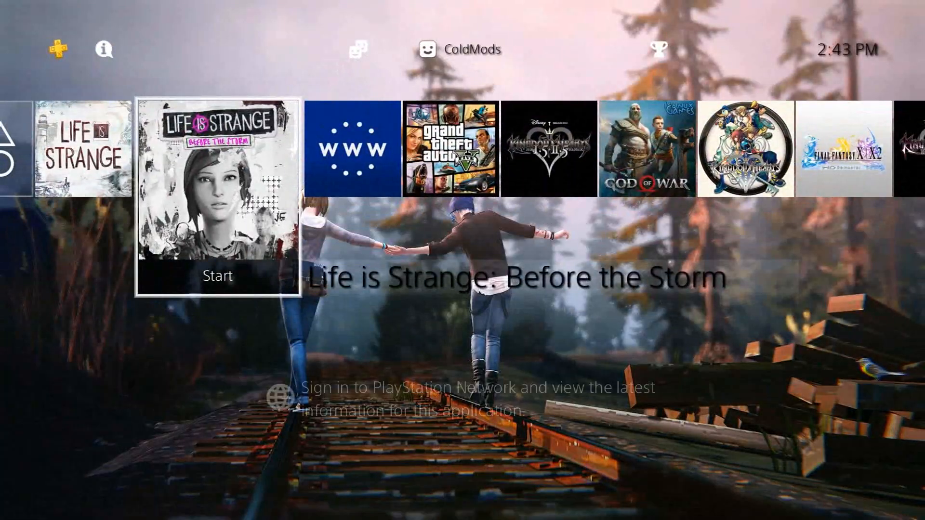
# - Browse the home screen's application row to its far end and back to the PlayStation Store and Life Is Strange tiles
pyautogui.press('Right')
pyautogui.press('Right')
pyautogui.press('Right')
pyautogui.press('Right')
pyautogui.press('Right')
pyautogui.press('Right')
pyautogui.press('Right')
pyautogui.press('Right')
pyautogui.press('Right')
pyautogui.press('Right')
pyautogui.press('Right')
pyautogui.press('Right')
pyautogui.press('Right')
pyautogui.press('Right')
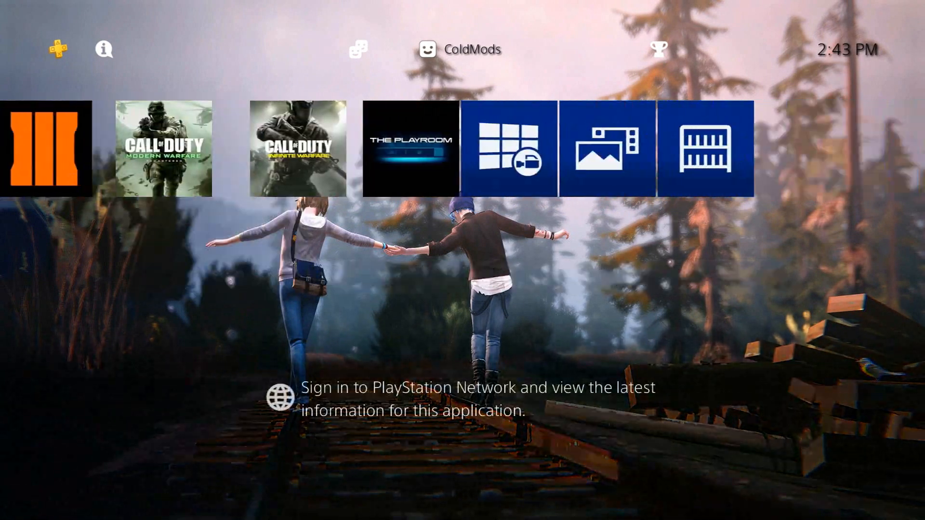
pyautogui.press('Left')
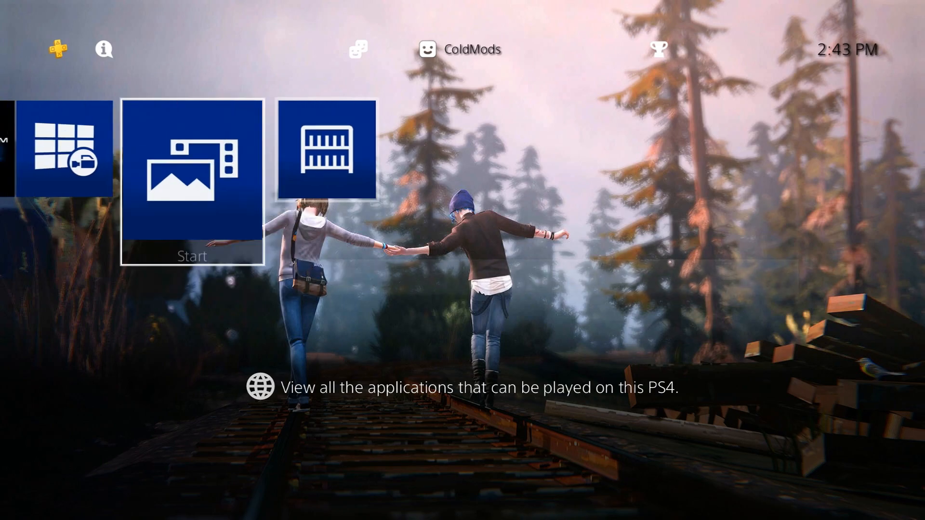
pyautogui.press('Left')
pyautogui.press('Right')
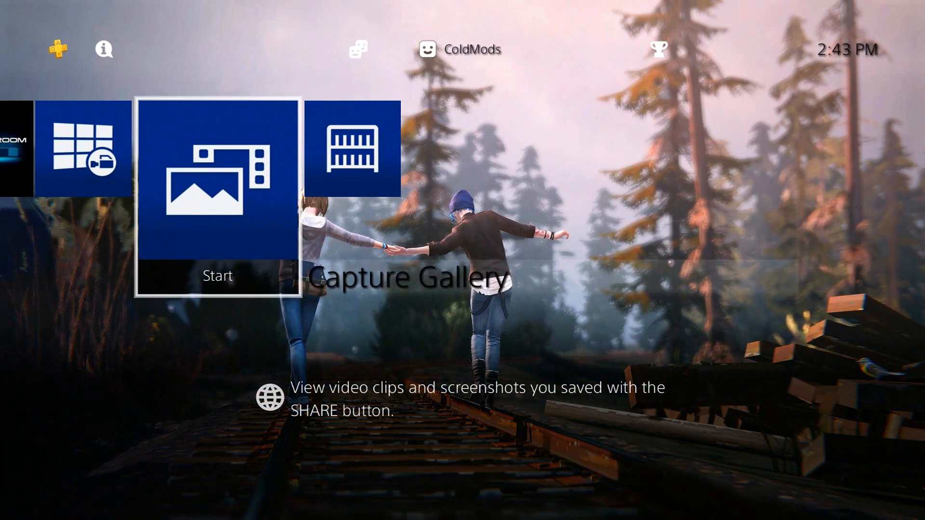
pyautogui.press('Left')
pyautogui.press('Left')
pyautogui.press('Left')
pyautogui.press('Left')
pyautogui.press('Left')
pyautogui.press('Left')
pyautogui.press('Left')
pyautogui.press('Left')
pyautogui.press('Left')
pyautogui.press('Left')
pyautogui.press('Left')
pyautogui.press('Left')
pyautogui.press('Left')
pyautogui.press('Left')
pyautogui.press('Left')
pyautogui.press('Left')
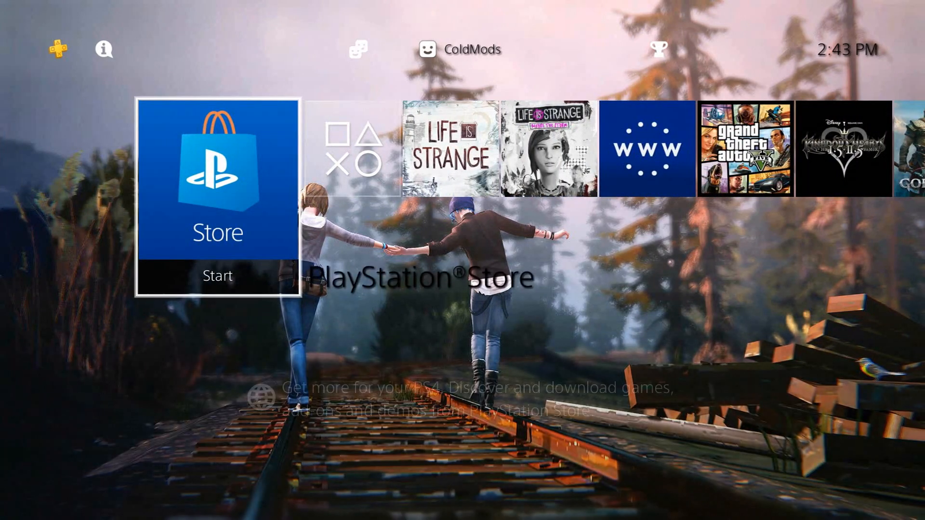
pyautogui.press('Right')
pyautogui.press('Right')
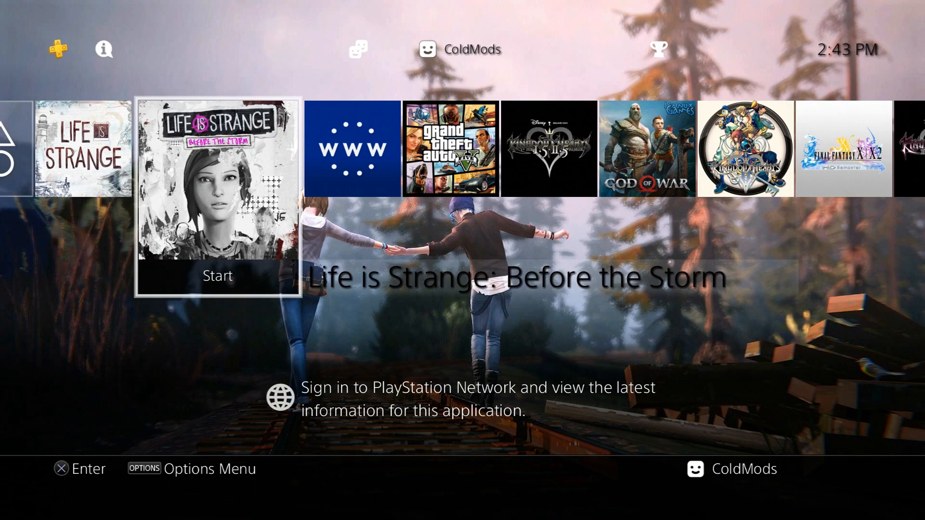
pyautogui.press('Left')
pyautogui.press('Left')
pyautogui.press('Left')
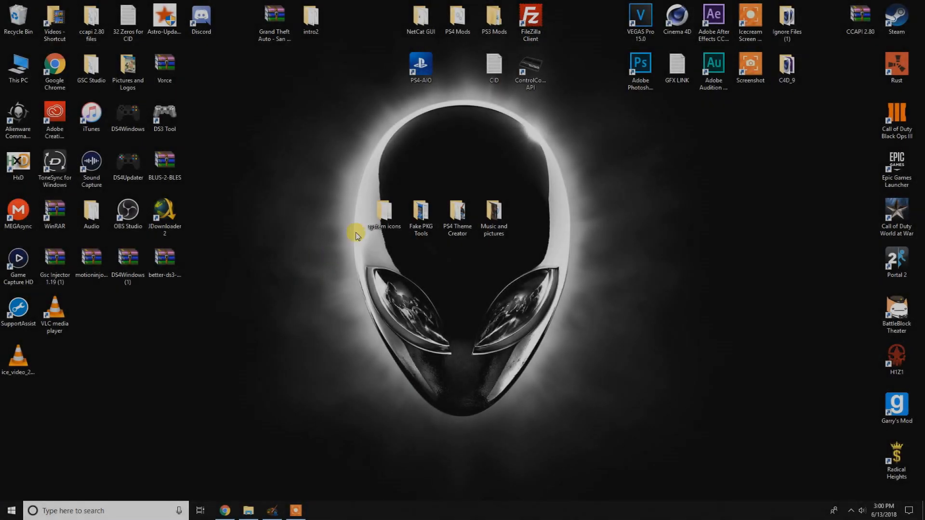
# - Switch to Chrome and examine the MODDED WARFARE channel's uploaded videos in a maximized window, then minimize it
pyautogui.moveTo(350, 208); pyautogui.dragTo(275, 269)
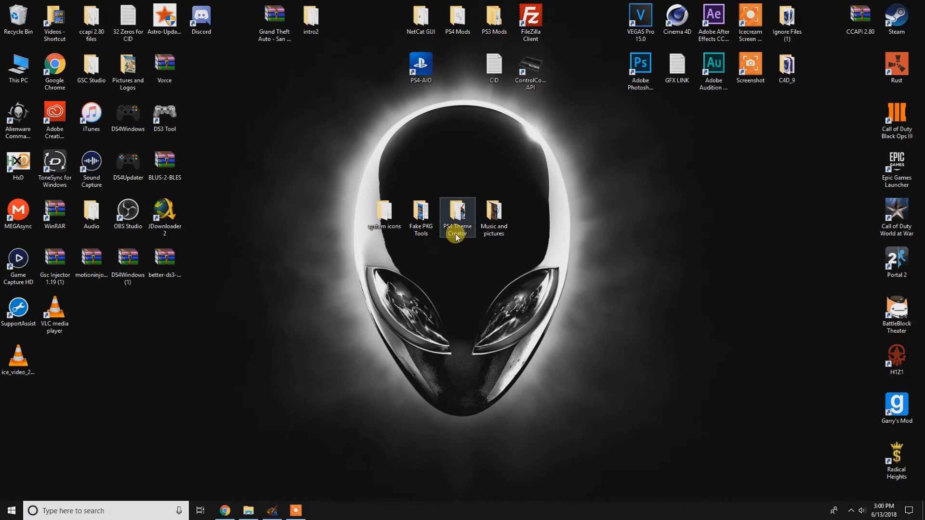
pyautogui.click(237, 512)
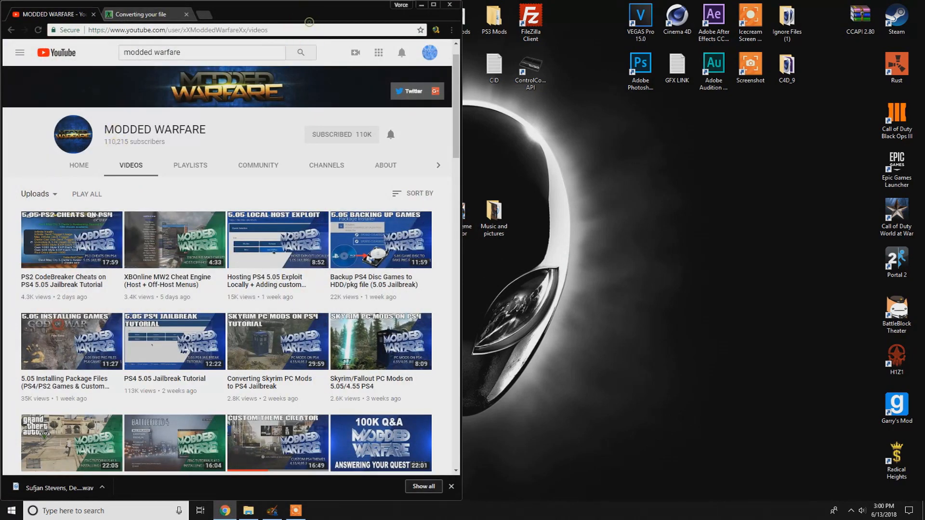
pyautogui.doubleClick(402, 14)
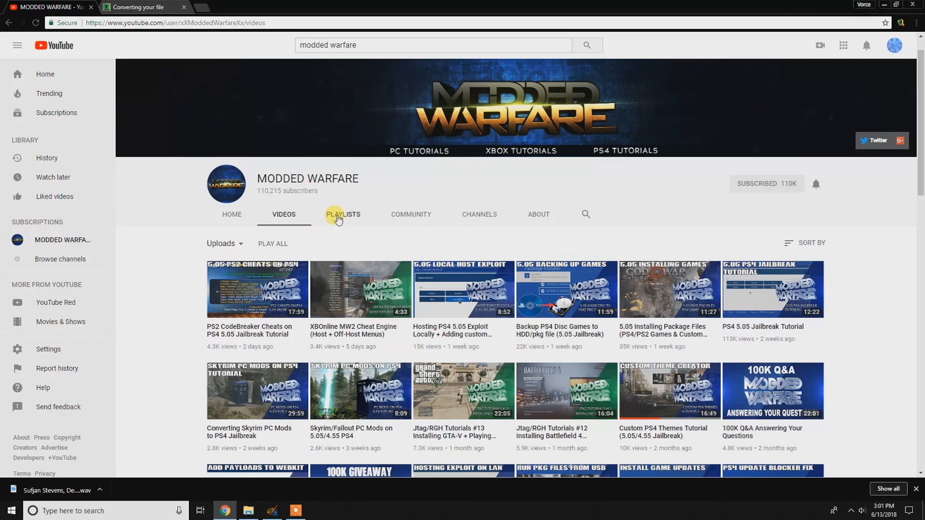
pyautogui.moveTo(816, 9); pyautogui.dragTo(862, 1)
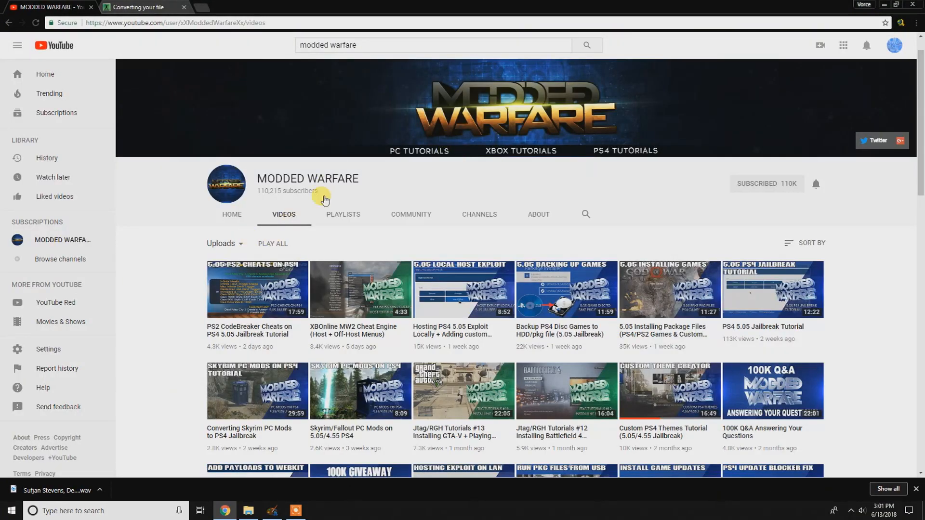
pyautogui.click(880, 6)
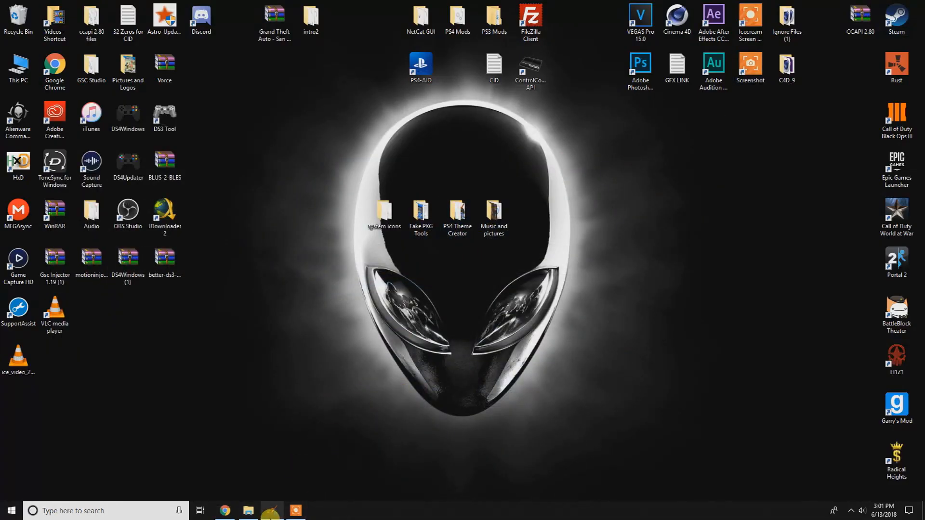
# - Switch to PS4 Theme Creator and save a new theme project named "cap" in the PS4 Themes folder
pyautogui.click(270, 512)
pyautogui.click(50, 56)
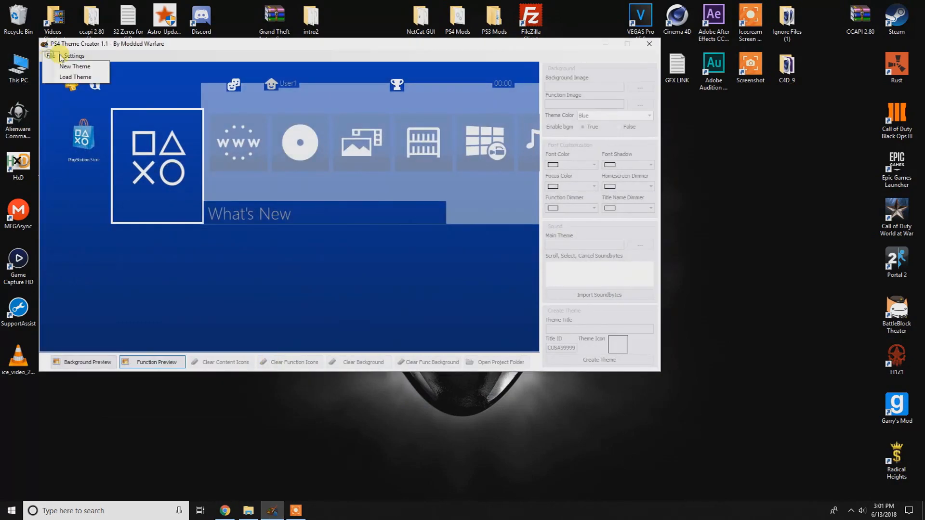
pyautogui.click(54, 67)
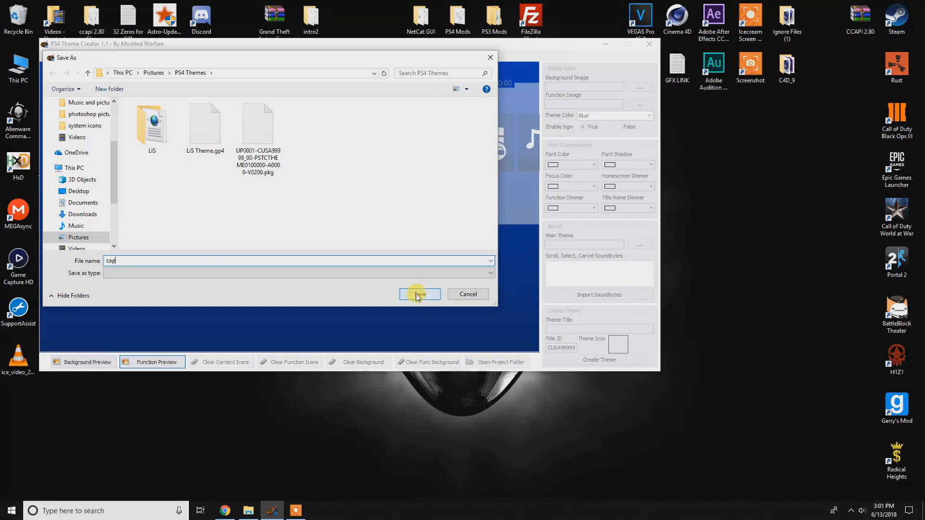
pyautogui.click(421, 294)
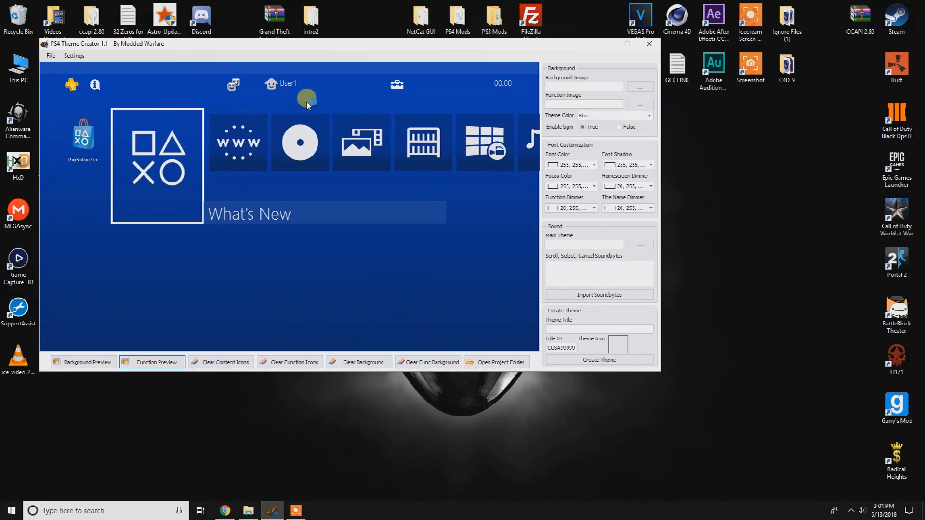
# - Open the desktop's Music and pictures folder beside the theme creator and set the captain spirit picture as the background image
pyautogui.moveTo(403, 44); pyautogui.dragTo(291, 104)
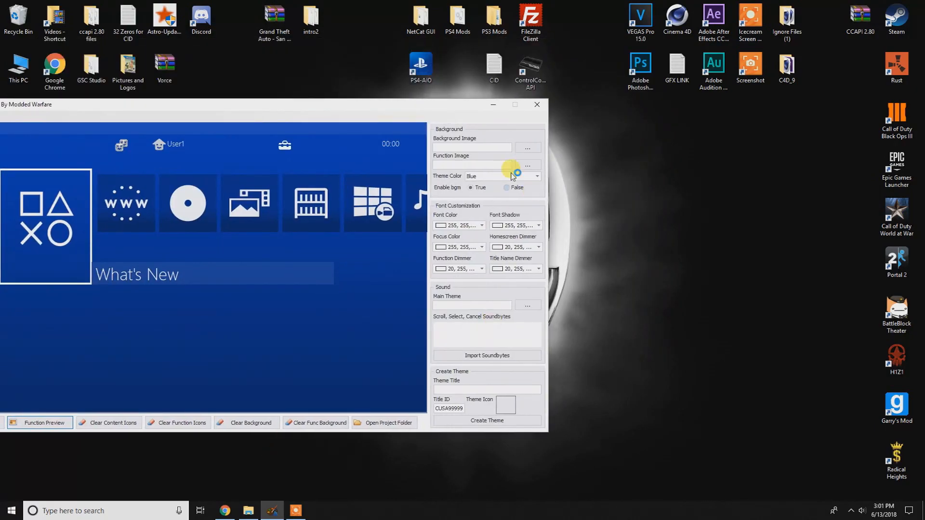
pyautogui.moveTo(426, 110); pyautogui.dragTo(466, 242)
pyautogui.click(492, 212)
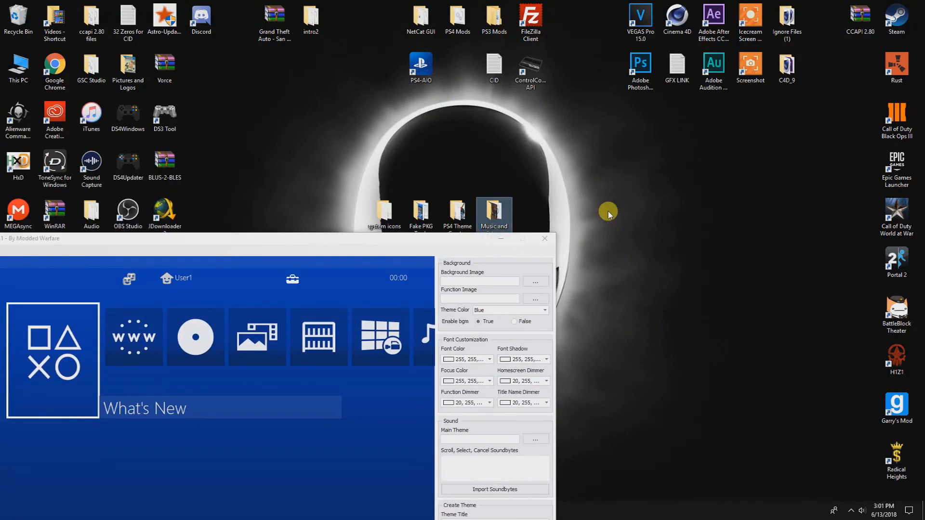
pyautogui.doubleClick(492, 215)
pyautogui.moveTo(475, 70); pyautogui.dragTo(763, 122)
pyautogui.moveTo(334, 239); pyautogui.dragTo(360, 109)
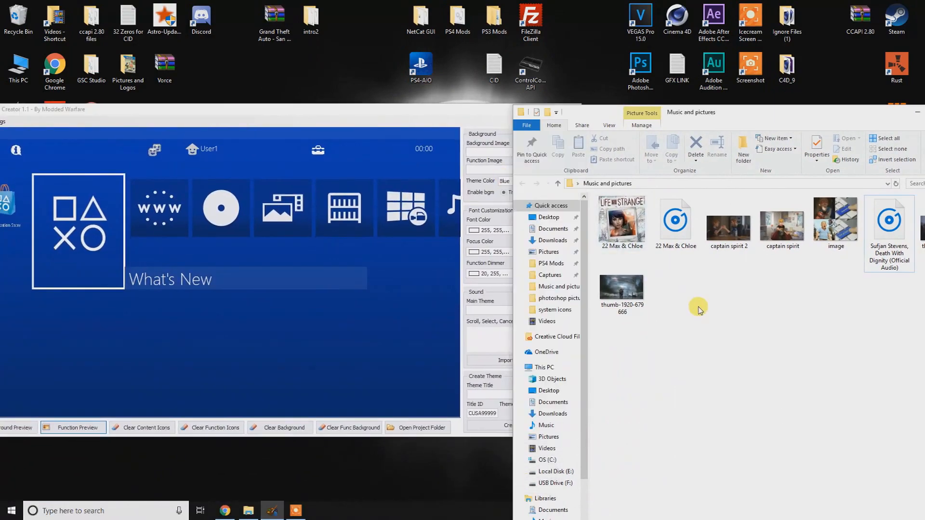
pyautogui.moveTo(770, 229); pyautogui.dragTo(283, 354)
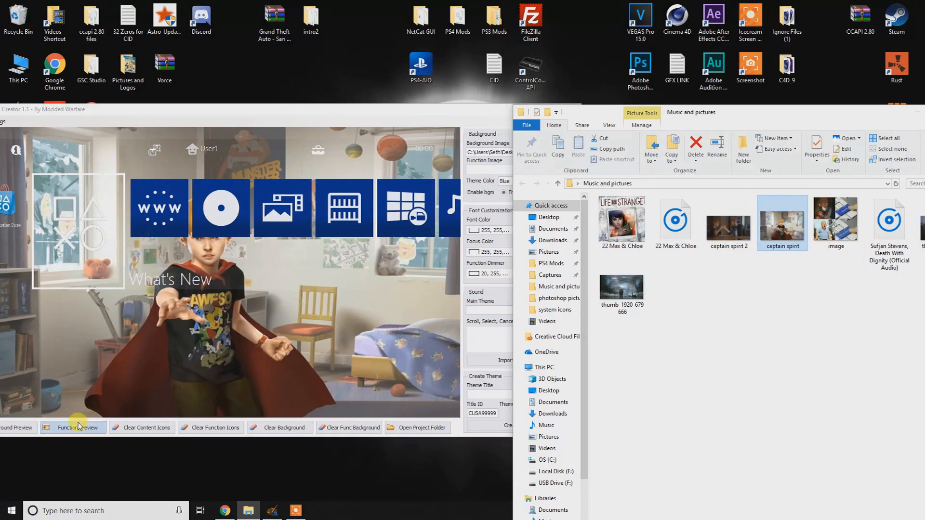
# - Show the function preview and set the captain spirit 2 picture as the function screen's background image
pyautogui.click(63, 429)
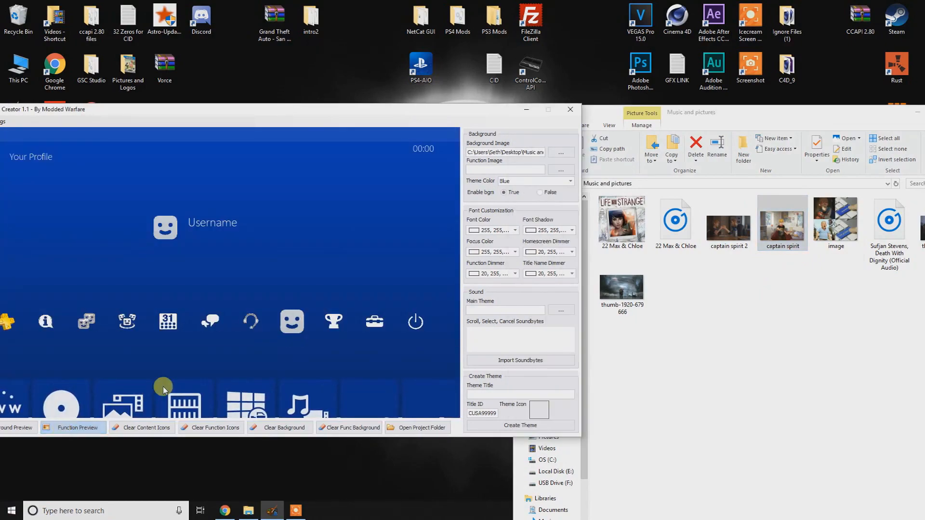
pyautogui.moveTo(221, 112); pyautogui.dragTo(312, 111)
pyautogui.click(726, 326)
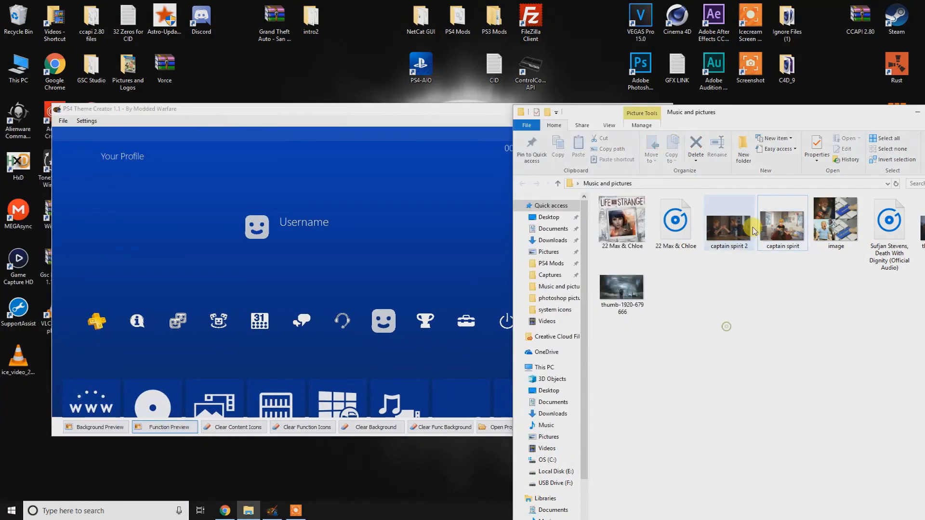
pyautogui.click(741, 224)
pyautogui.moveTo(736, 221); pyautogui.dragTo(390, 259)
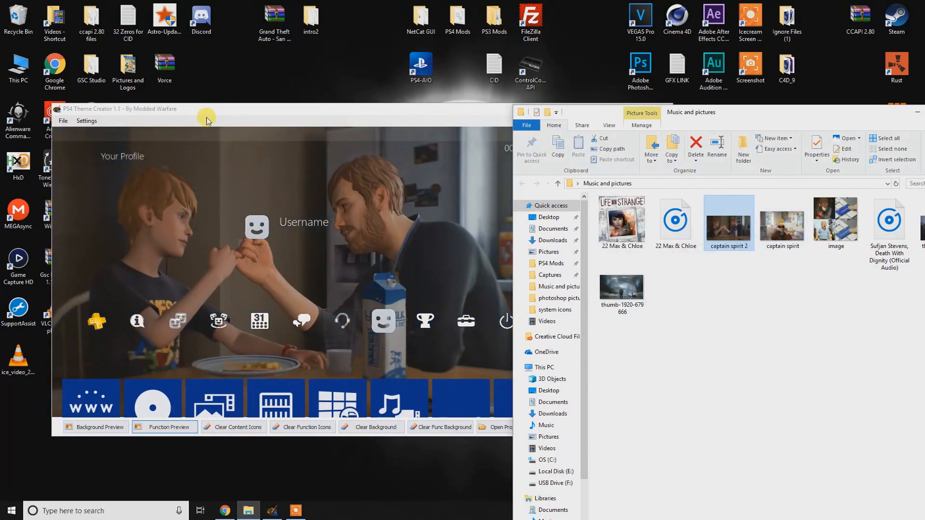
pyautogui.moveTo(257, 116); pyautogui.dragTo(236, 112)
pyautogui.click(801, 374)
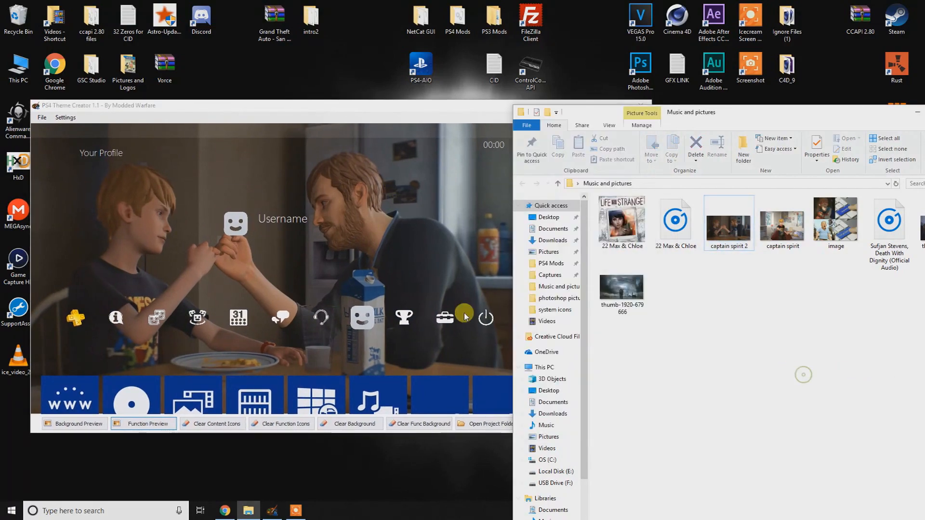
# - Bring the theme's sound settings into view and examine the Sufjan Stevens, Death With Dignity audio file in the folder
pyautogui.moveTo(459, 107); pyautogui.dragTo(305, 89)
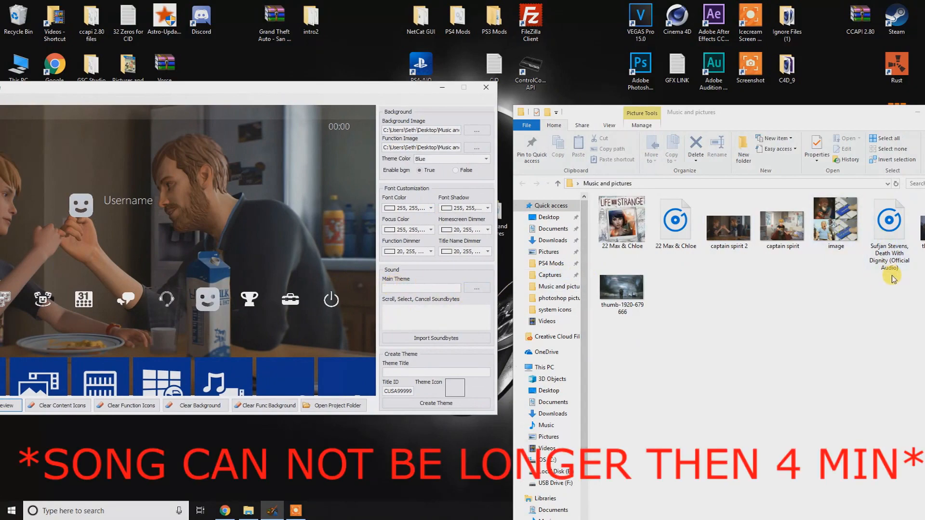
pyautogui.click(884, 246)
pyautogui.click(827, 364)
pyautogui.moveTo(891, 262)
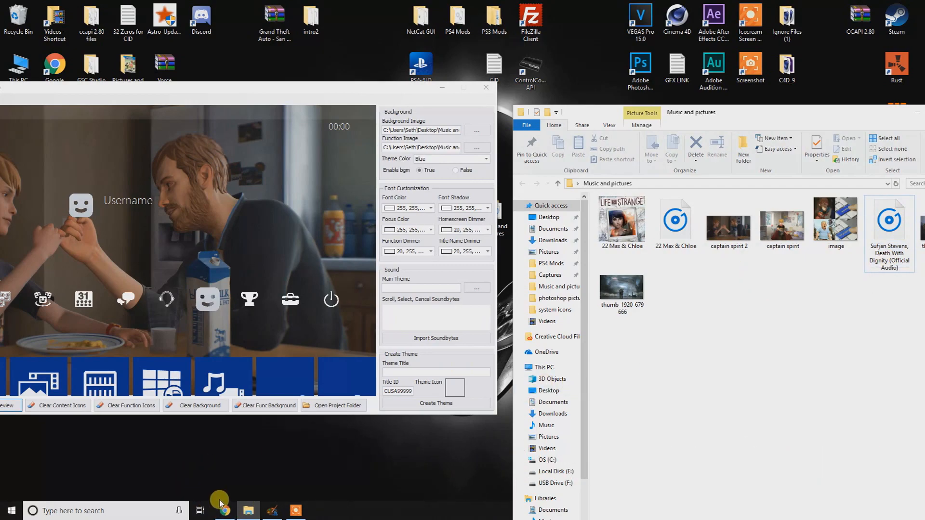
# - Switch to Chrome and examine the file upload and optional settings on online-convert's Convert audio to WAV page
pyautogui.click(224, 511)
pyautogui.click(157, 6)
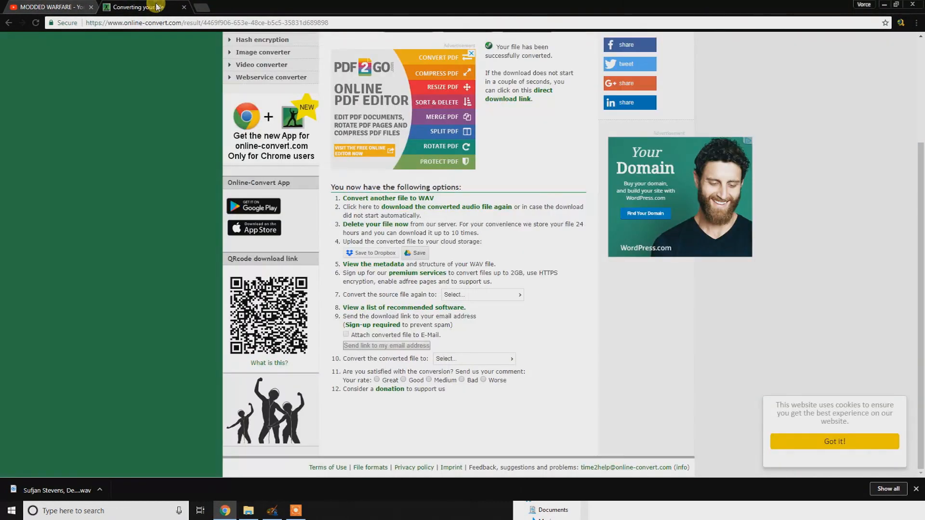
pyautogui.scroll(3, 138, 108)
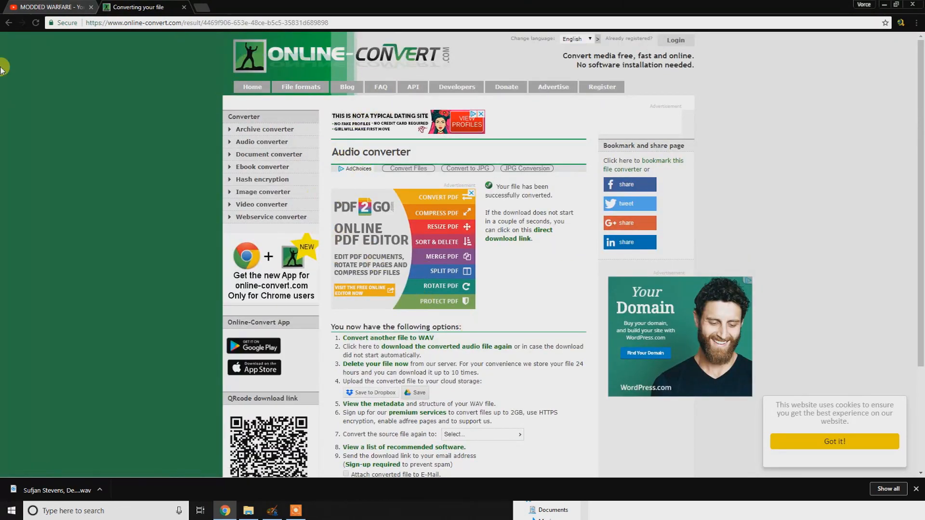
pyautogui.click(8, 23)
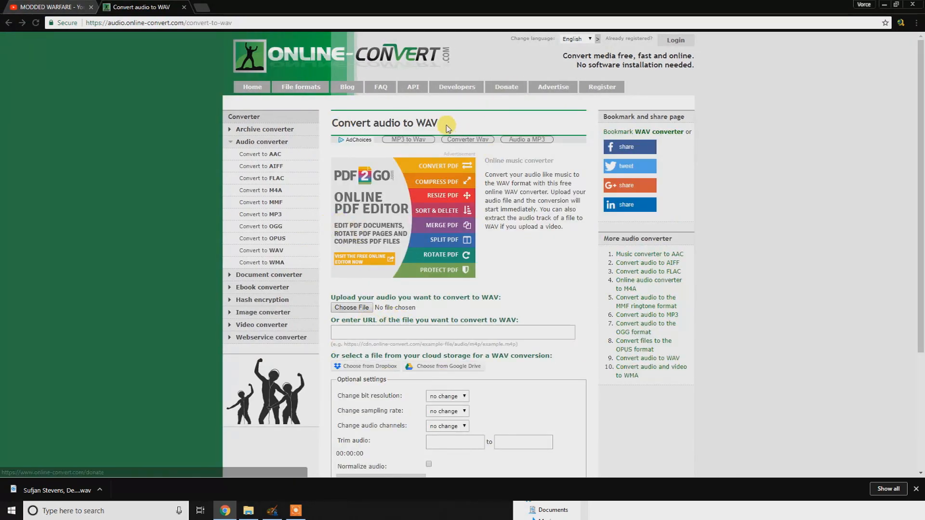
pyautogui.click(352, 308)
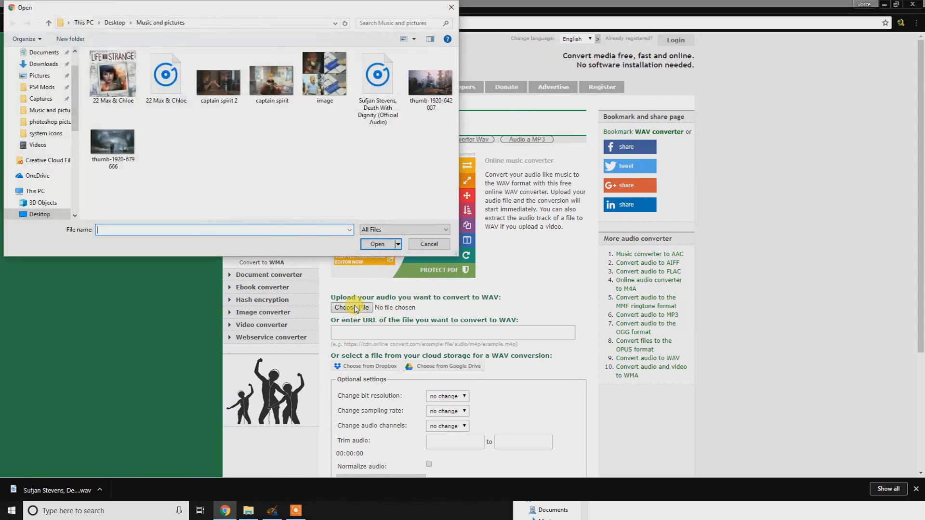
pyautogui.click(450, 8)
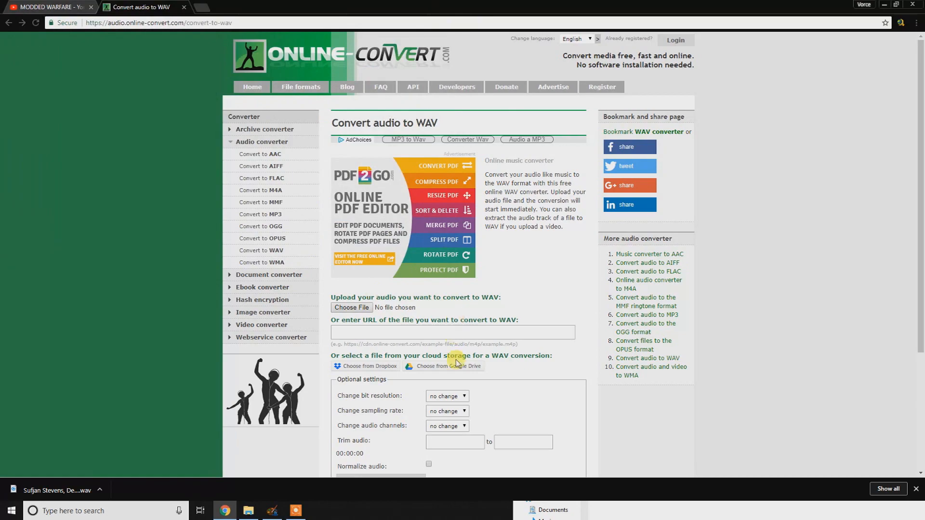
pyautogui.scroll(-3, 457, 362)
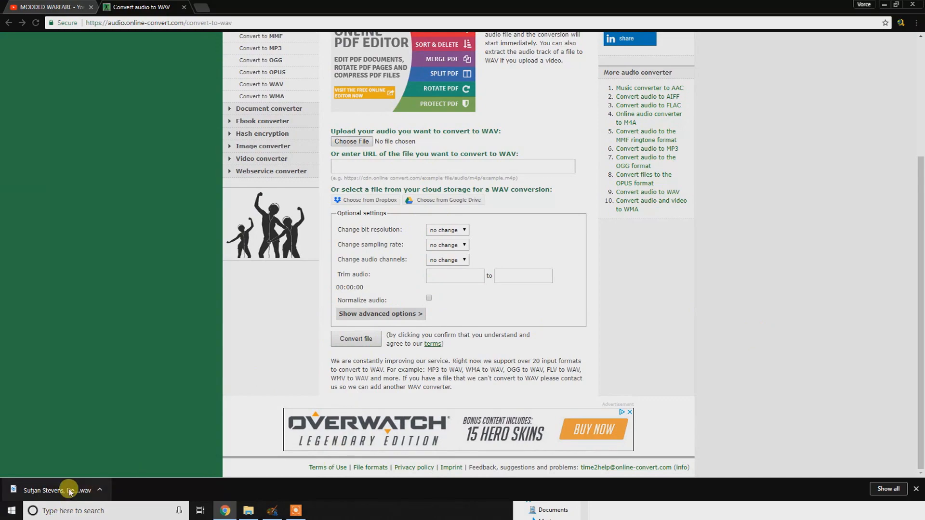
# - Return to the theme creator and set the Sufjan Stevens, Death With Dignity audio from the desktop's Music and pictures folder as the main theme
pyautogui.click(884, 8)
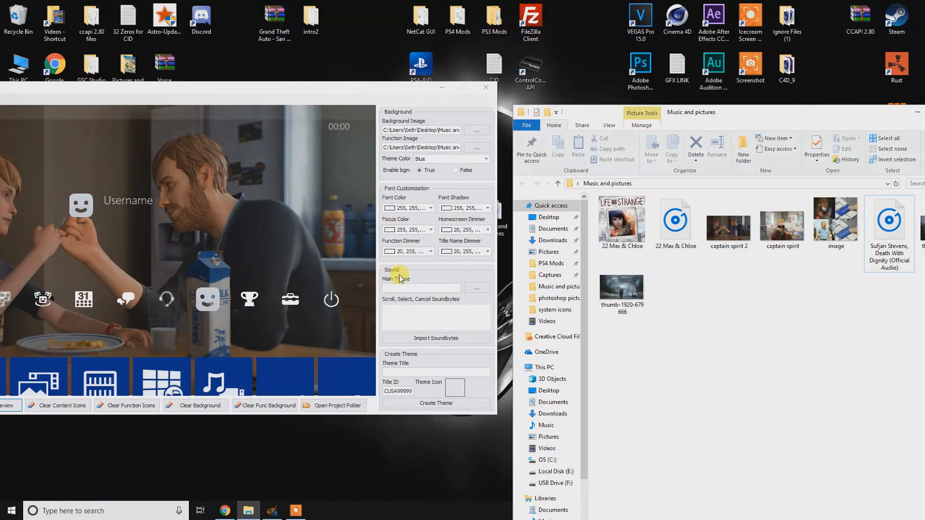
pyautogui.click(477, 288)
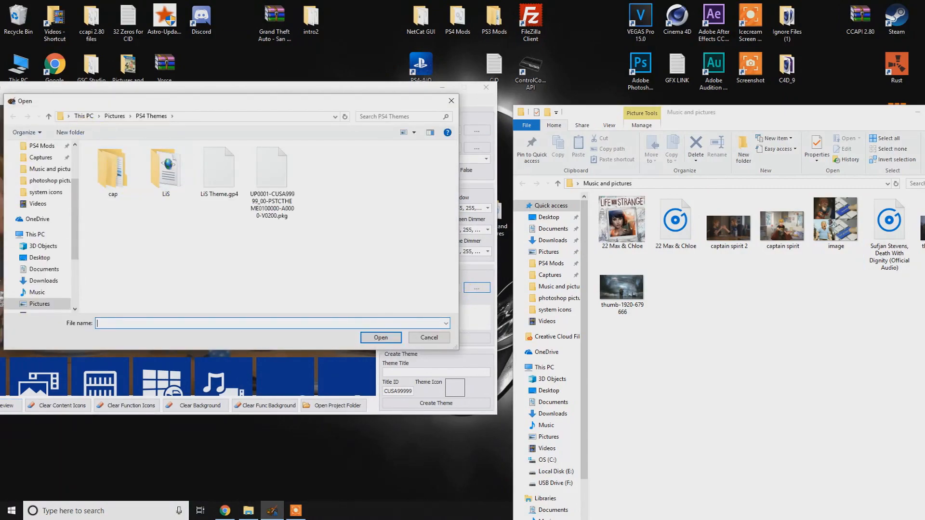
pyautogui.scroll(2, 44, 217)
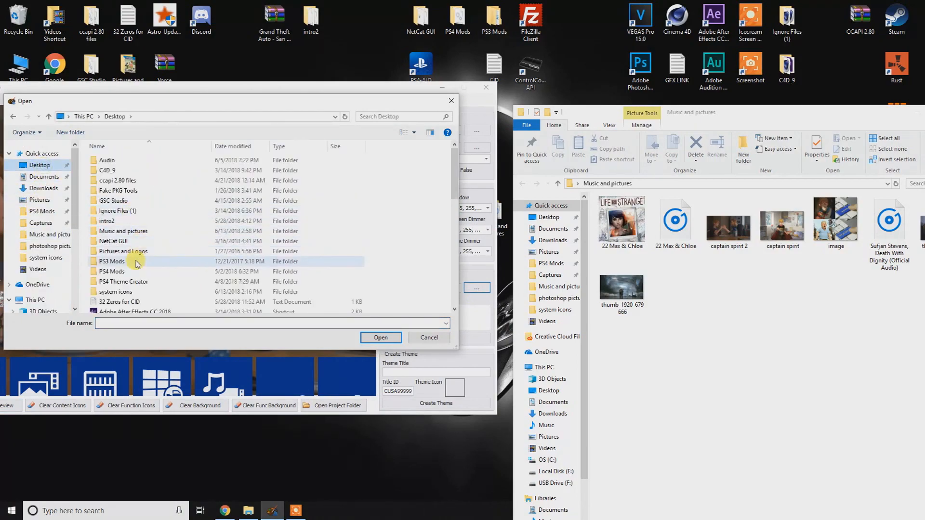
pyautogui.doubleClick(141, 230)
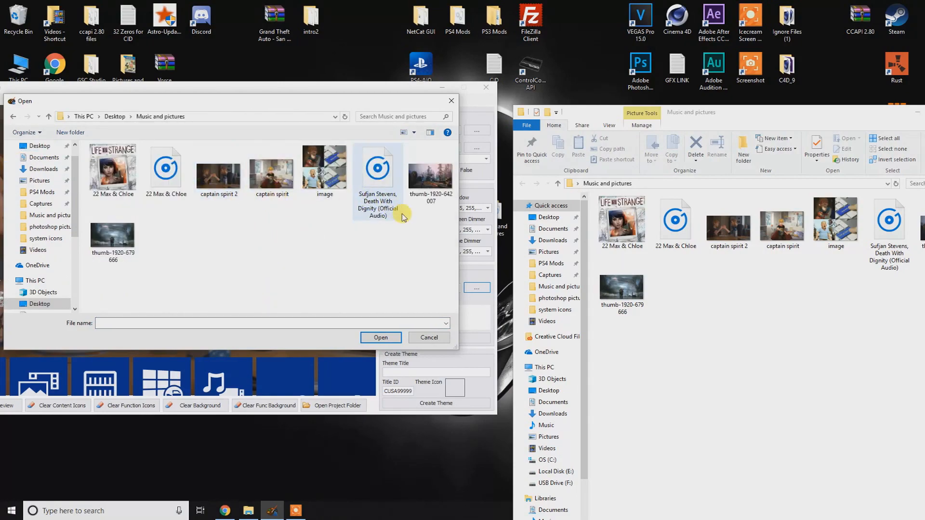
pyautogui.doubleClick(387, 191)
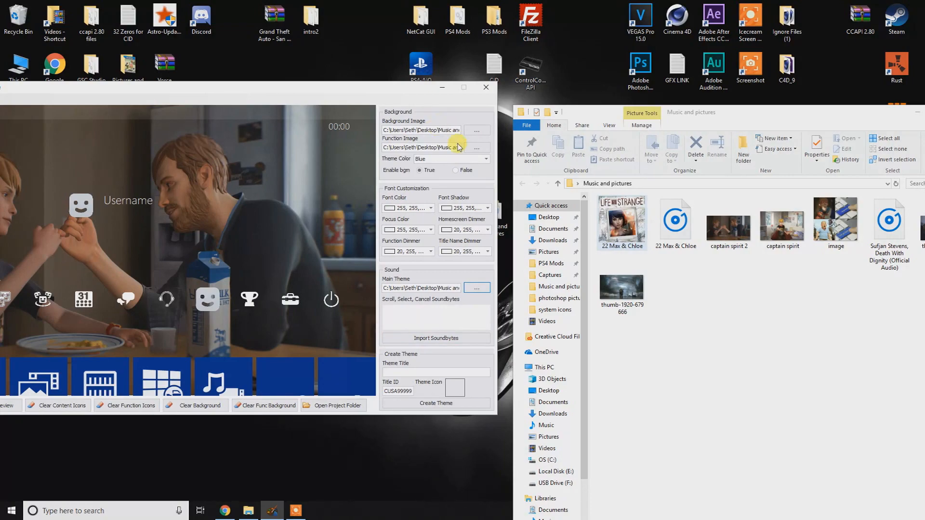
# - Switch to Chrome and look through the MODDED WARFARE channel's uploaded videos on YouTube
pyautogui.click(225, 511)
pyautogui.click(53, 7)
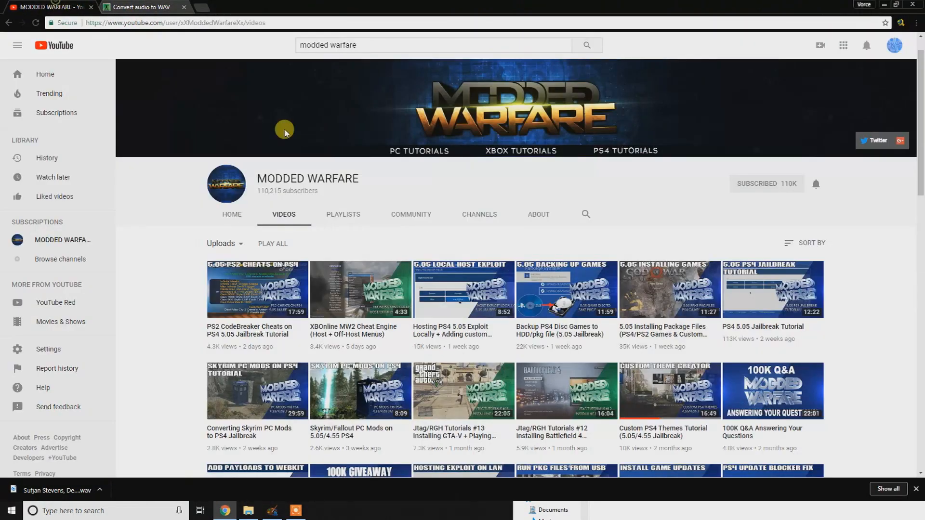
pyautogui.scroll(-4, 337, 269)
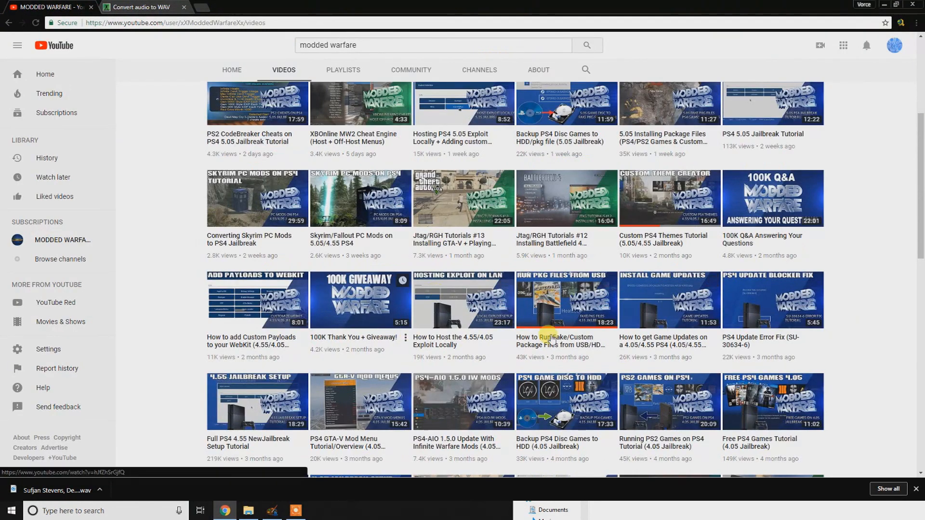
pyautogui.scroll(-3, 552, 340)
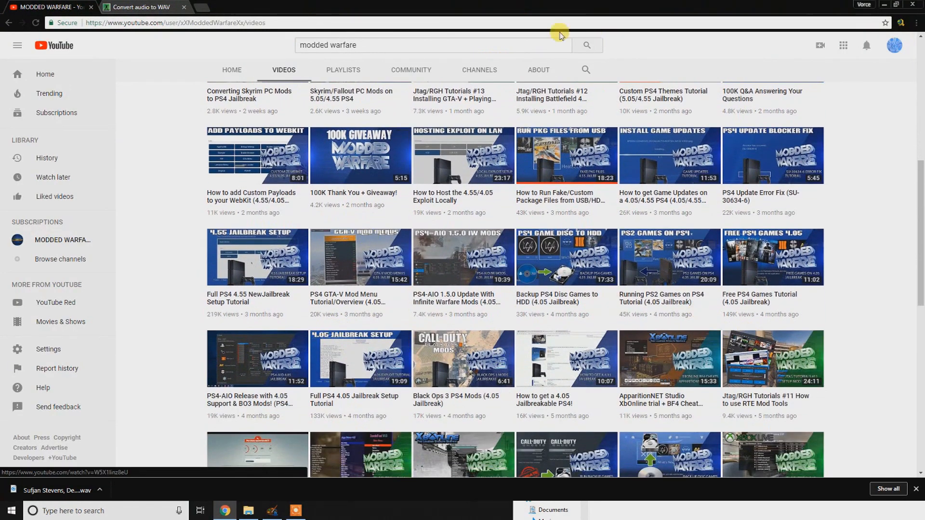
pyautogui.scroll(4, 560, 34)
pyautogui.click(889, 5)
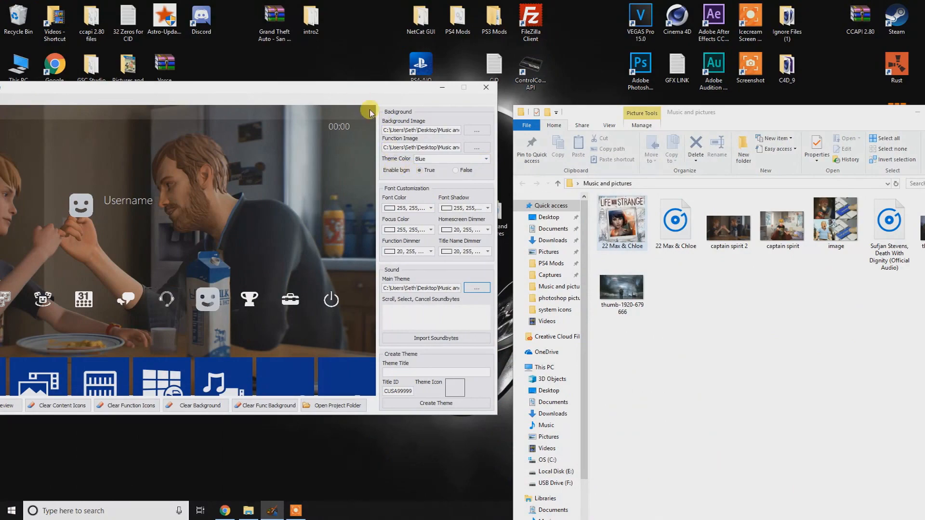
# - Bring the whole theme creator window into view and compare the theme's background and function previews
pyautogui.moveTo(383, 86); pyautogui.dragTo(506, 38)
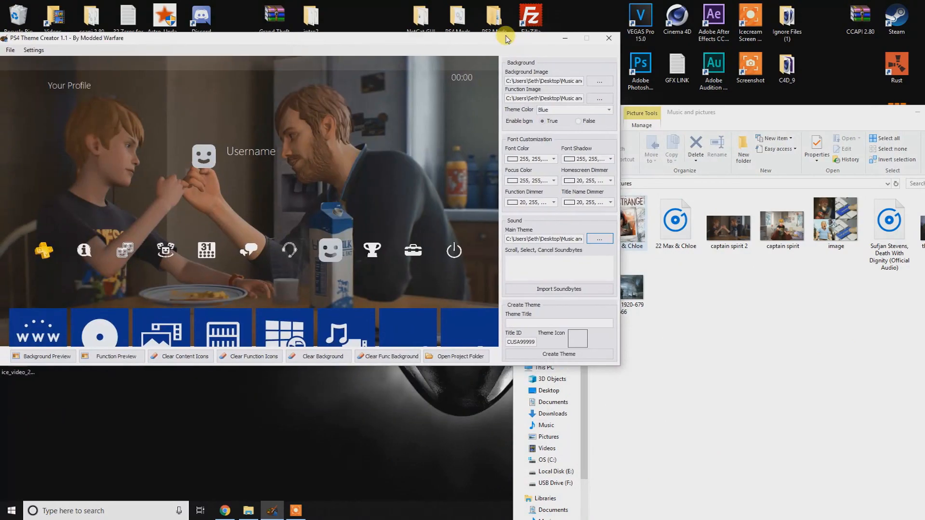
pyautogui.scroll(-1, 220, 310)
pyautogui.click(54, 357)
pyautogui.click(106, 356)
pyautogui.click(51, 356)
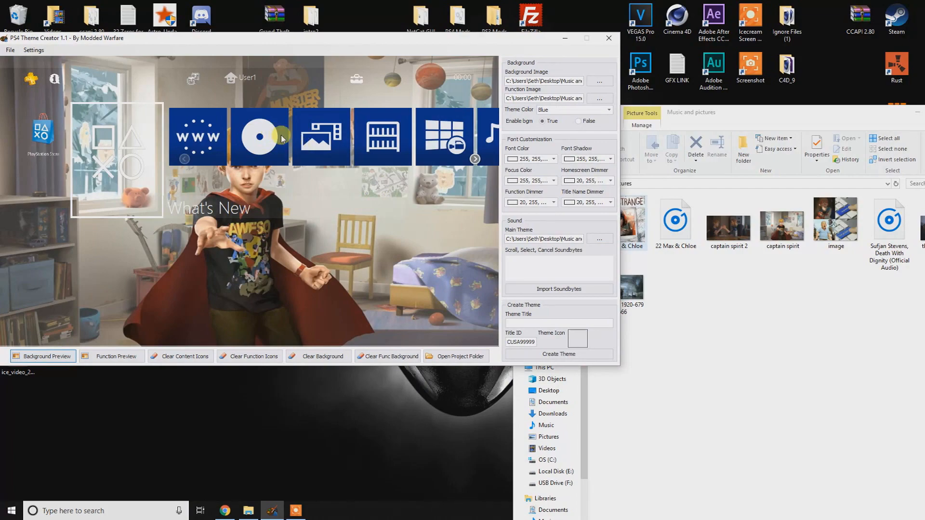
# - Open the desktop's system icons folder and place it beside the theme creator's background preview
pyautogui.click(776, 413)
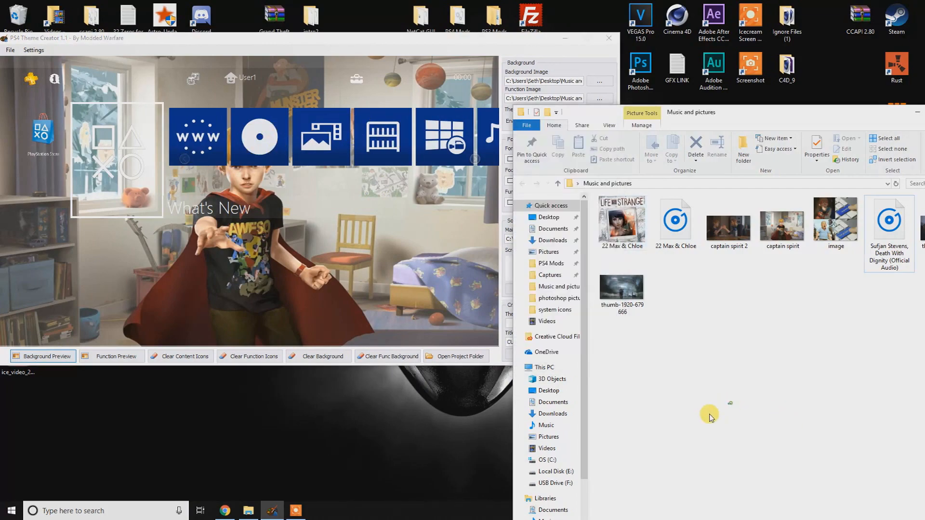
pyautogui.click(458, 62)
pyautogui.moveTo(428, 43); pyautogui.dragTo(442, 296)
pyautogui.click(382, 210)
pyautogui.doubleClick(389, 215)
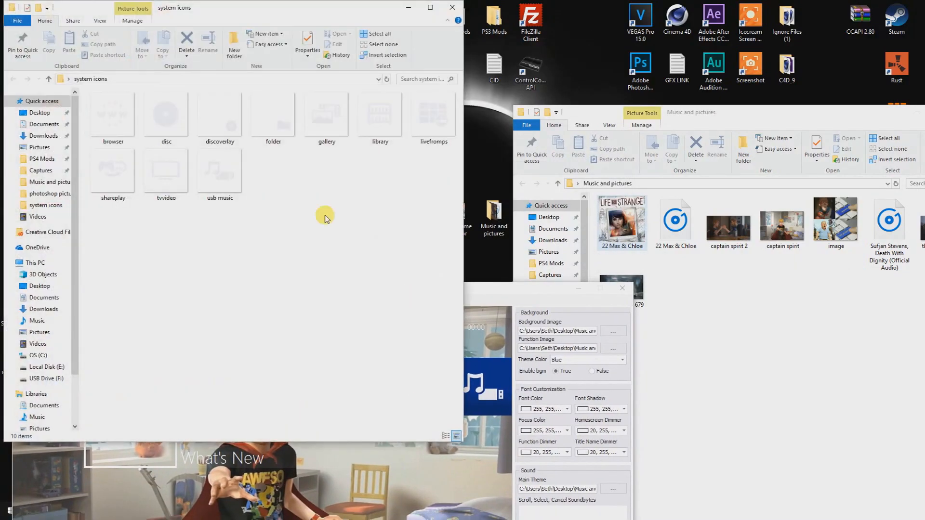
pyautogui.click(172, 111)
pyautogui.click(119, 115)
pyautogui.click(107, 172)
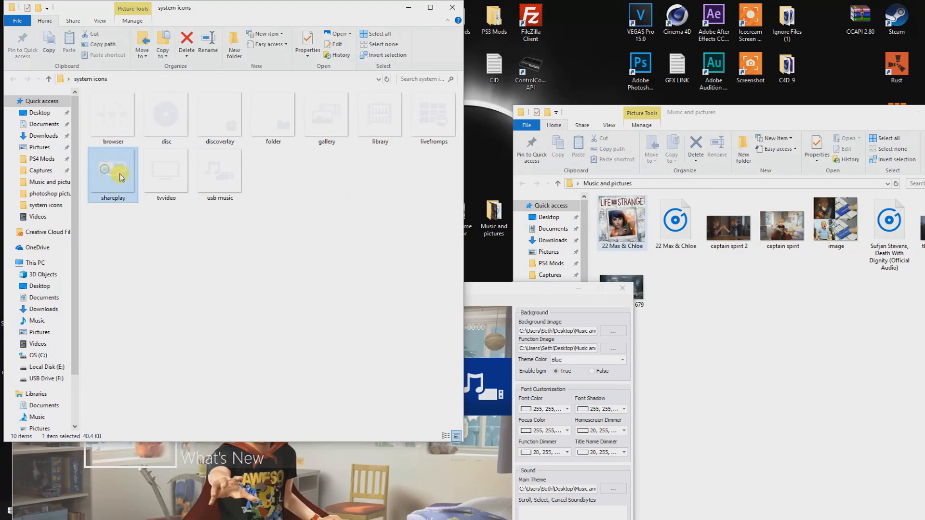
pyautogui.moveTo(207, 16); pyautogui.dragTo(763, 182)
pyautogui.moveTo(351, 289); pyautogui.dragTo(328, 72)
pyautogui.click(752, 492)
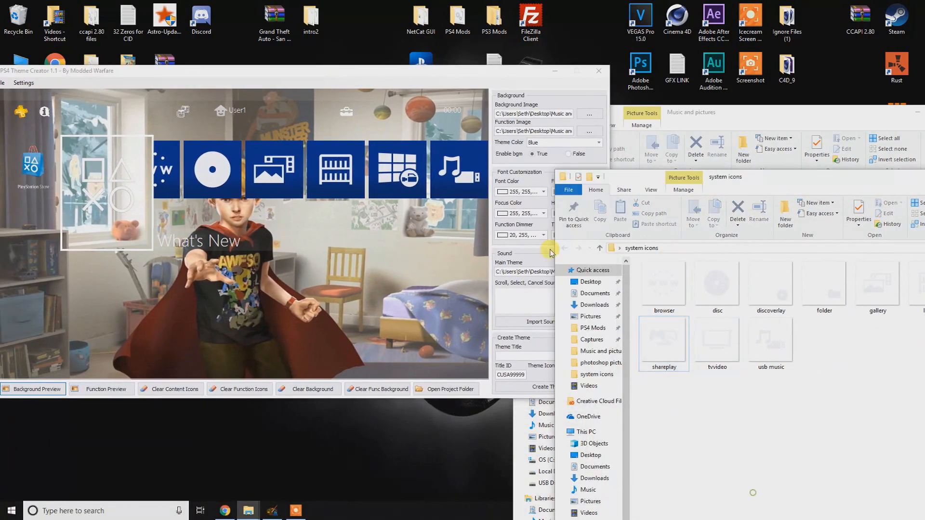
# - Replace the home screen's browser, disc, gallery and library icons with the matching images from the system icons folder
pyautogui.click(179, 166)
pyautogui.click(766, 463)
pyautogui.moveTo(677, 292); pyautogui.dragTo(182, 169)
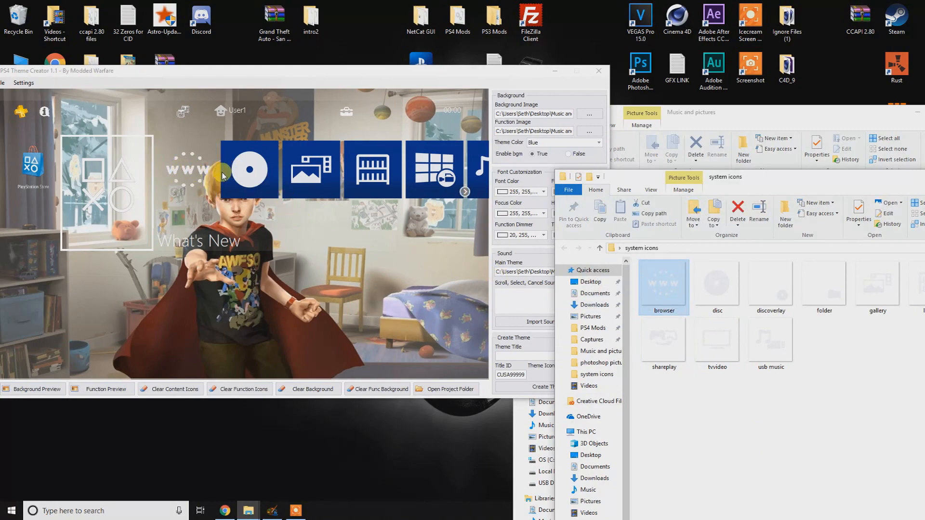
pyautogui.moveTo(716, 285); pyautogui.dragTo(243, 167)
pyautogui.click(878, 294)
pyautogui.moveTo(878, 294); pyautogui.dragTo(313, 178)
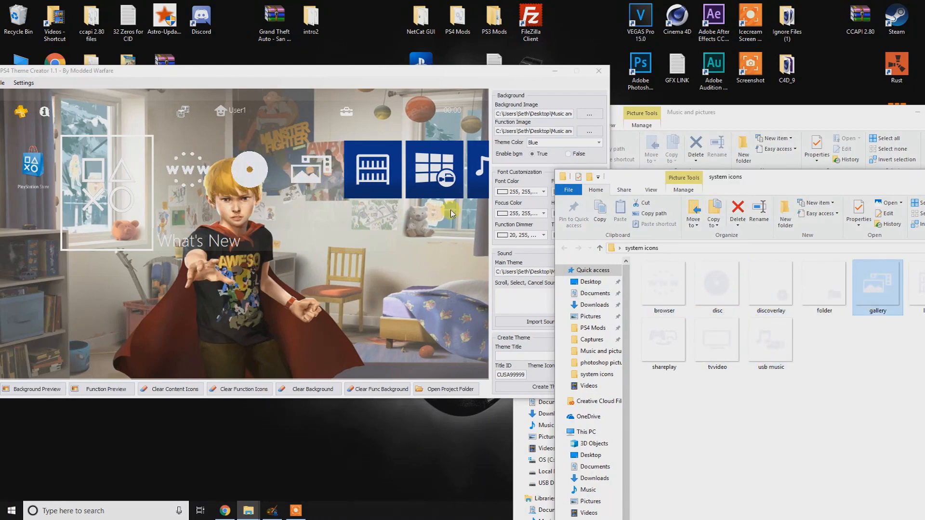
pyautogui.moveTo(433, 190); pyautogui.dragTo(273, 198)
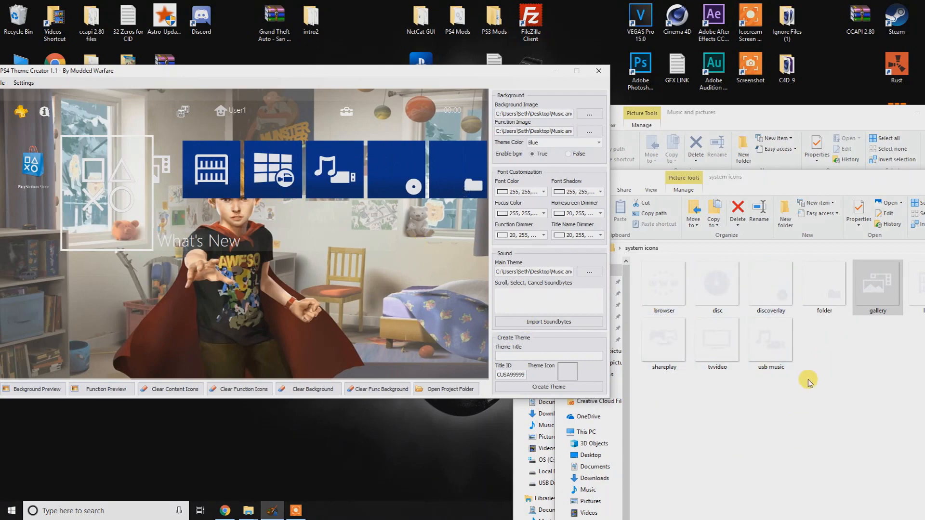
pyautogui.moveTo(912, 296); pyautogui.dragTo(244, 193)
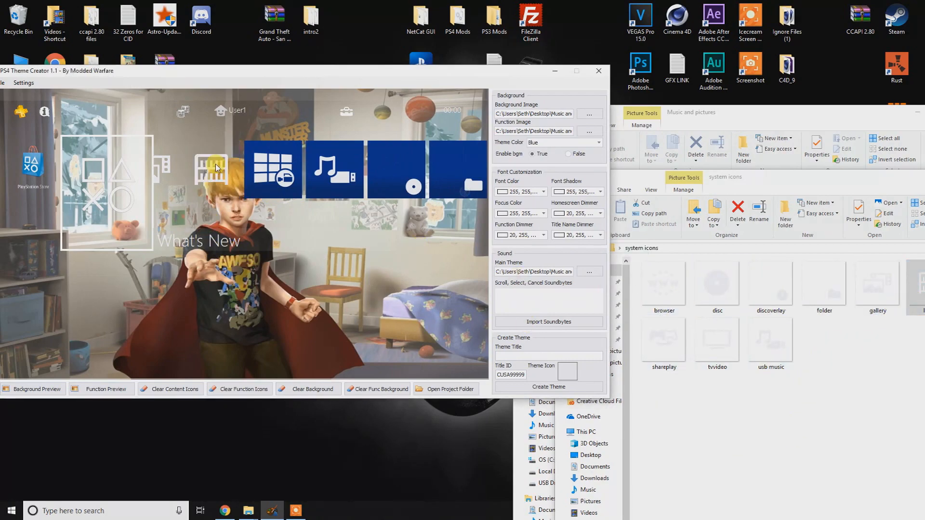
# - Replace the disc overlay, folder and USB music tiles with the discoverlay, folder and usb music images
pyautogui.moveTo(673, 352)
pyautogui.mouseDown()
pyautogui.moveTo(616, 347)
pyautogui.moveTo(704, 376)
pyautogui.moveTo(677, 351)
pyautogui.mouseUp()
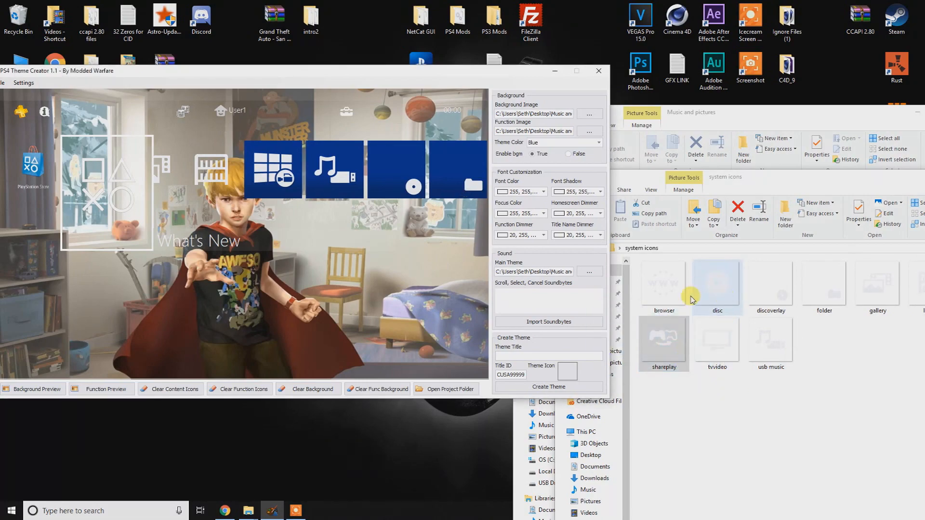
pyautogui.click(763, 284)
pyautogui.moveTo(767, 288); pyautogui.dragTo(433, 207)
pyautogui.click(811, 297)
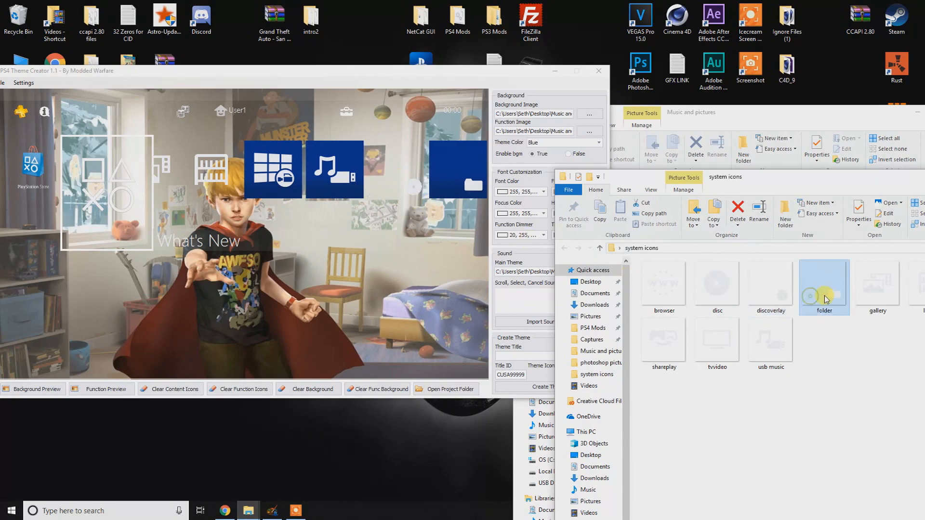
pyautogui.moveTo(503, 202); pyautogui.dragTo(454, 173)
pyautogui.click(746, 352)
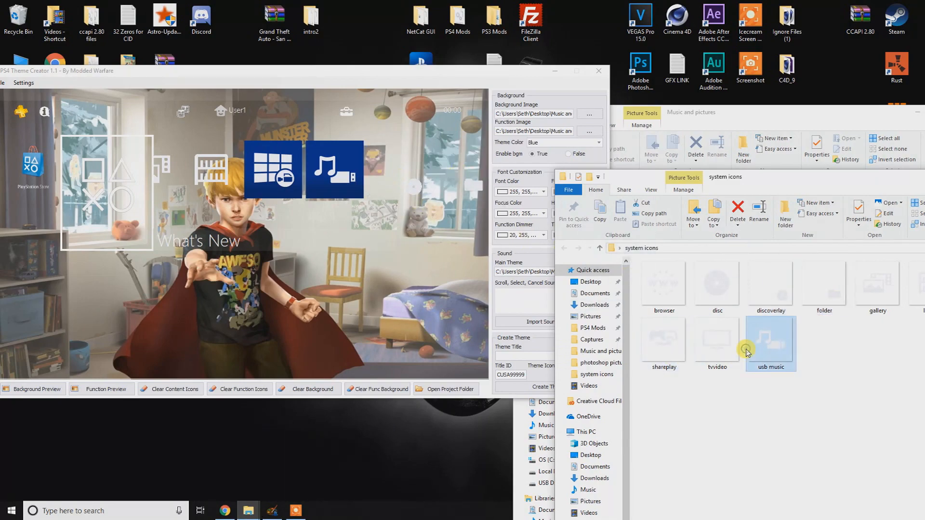
pyautogui.moveTo(783, 356); pyautogui.dragTo(337, 180)
# - Replace the Share Play and TV and video tiles with the shareplay and tvvideo images
pyautogui.click(703, 354)
pyautogui.moveTo(438, 193); pyautogui.dragTo(289, 197)
pyautogui.moveTo(662, 369); pyautogui.dragTo(390, 173)
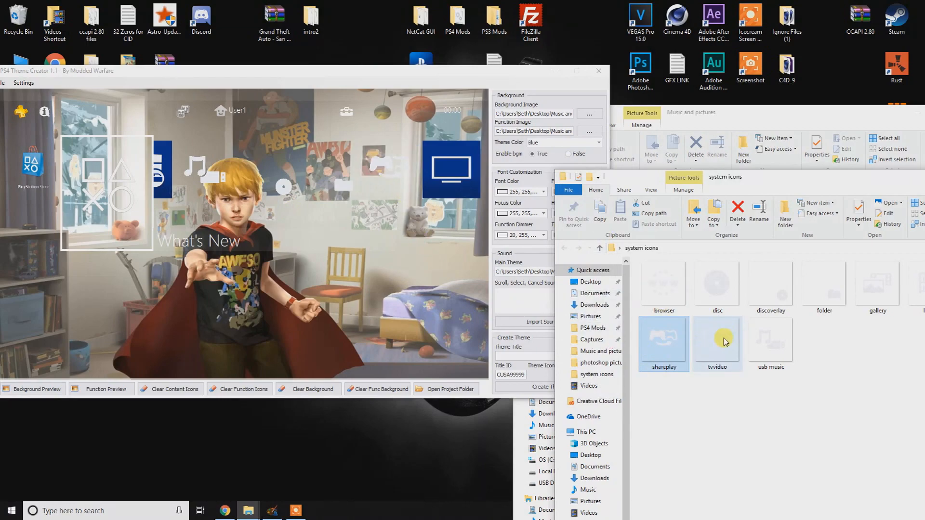
pyautogui.click(729, 354)
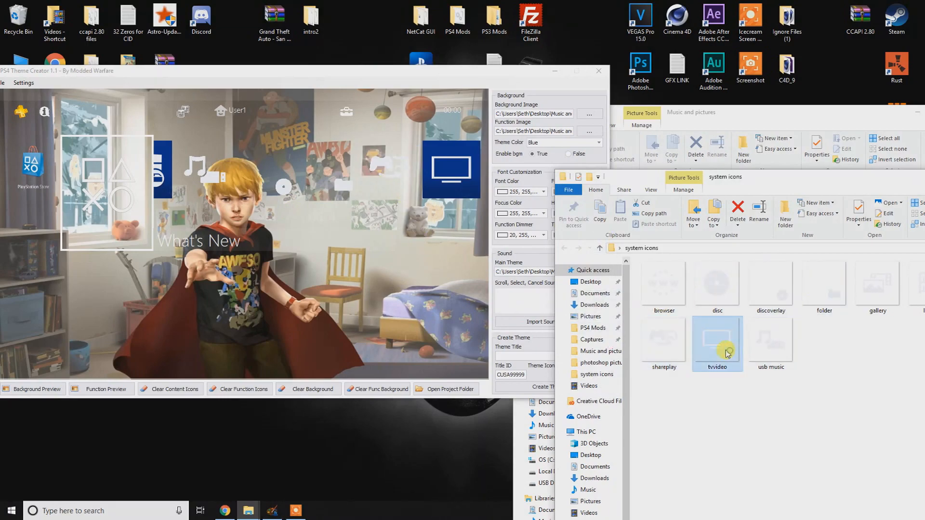
pyautogui.moveTo(535, 287); pyautogui.dragTo(452, 184)
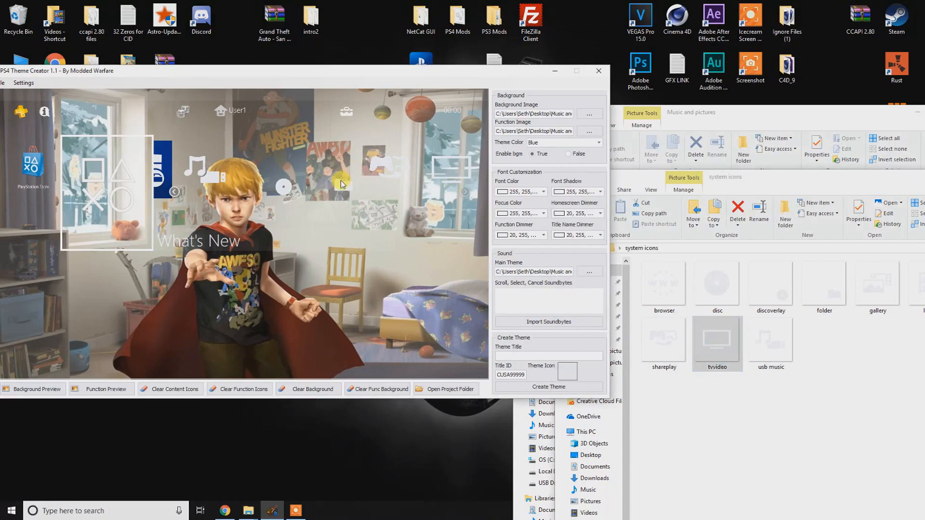
# - Bring the livefromps image into view in the system icons folder and apply it to the Live from PlayStation tile
pyautogui.click(863, 289)
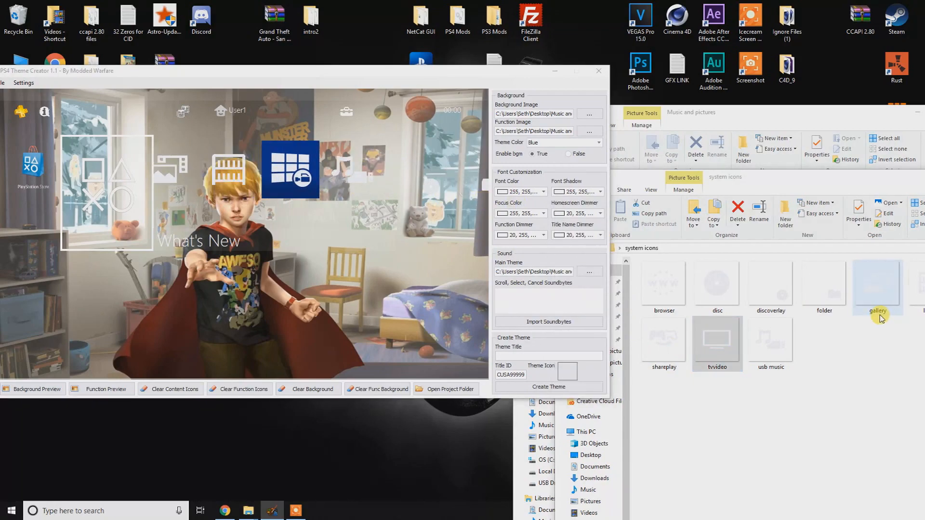
pyautogui.click(821, 275)
pyautogui.click(725, 289)
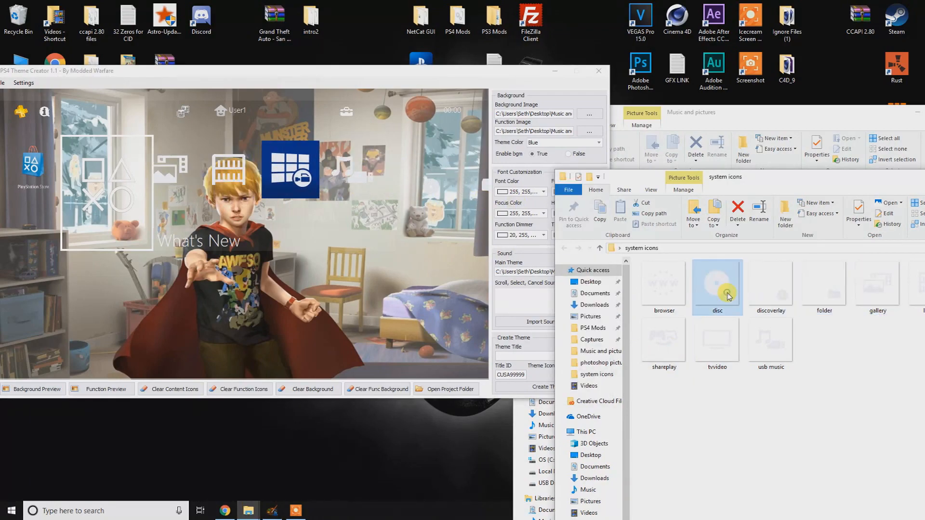
pyautogui.click(758, 292)
pyautogui.click(664, 289)
pyautogui.click(661, 337)
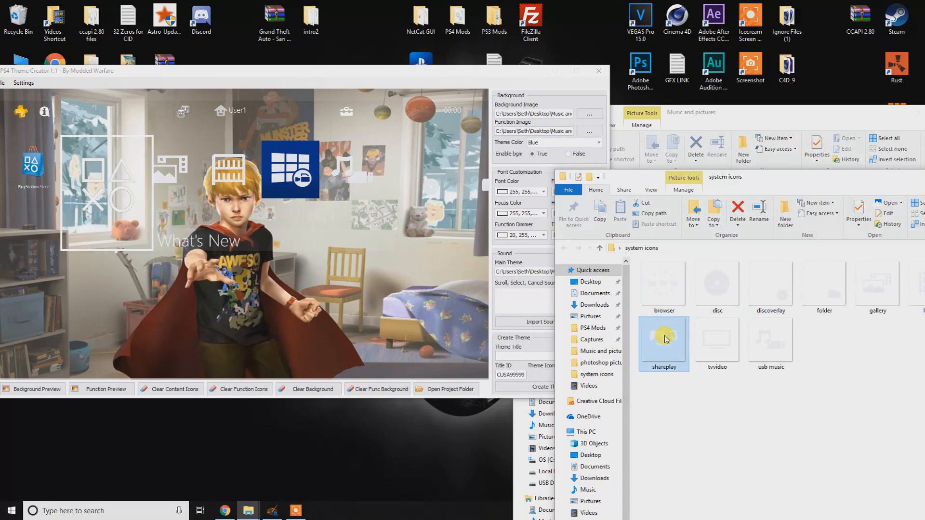
pyautogui.moveTo(765, 178); pyautogui.dragTo(591, 96)
pyautogui.click(810, 222)
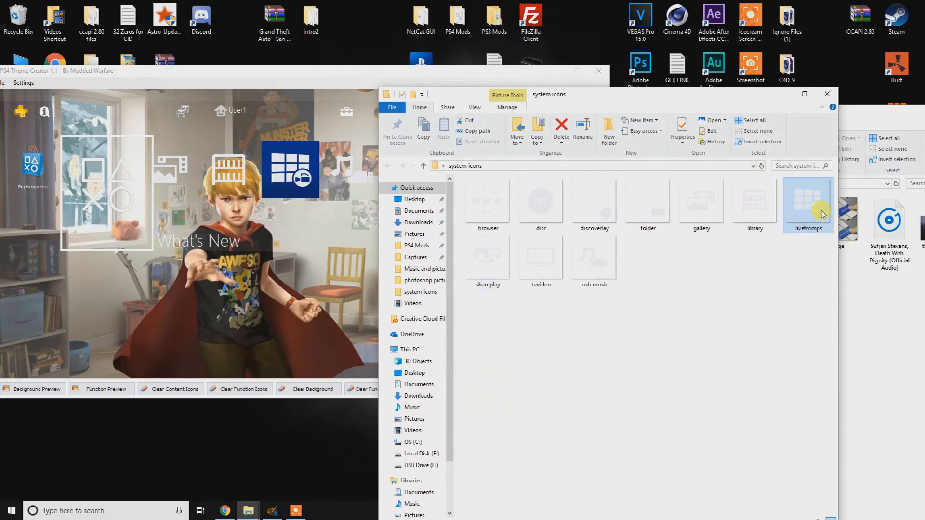
pyautogui.moveTo(804, 232); pyautogui.dragTo(276, 192)
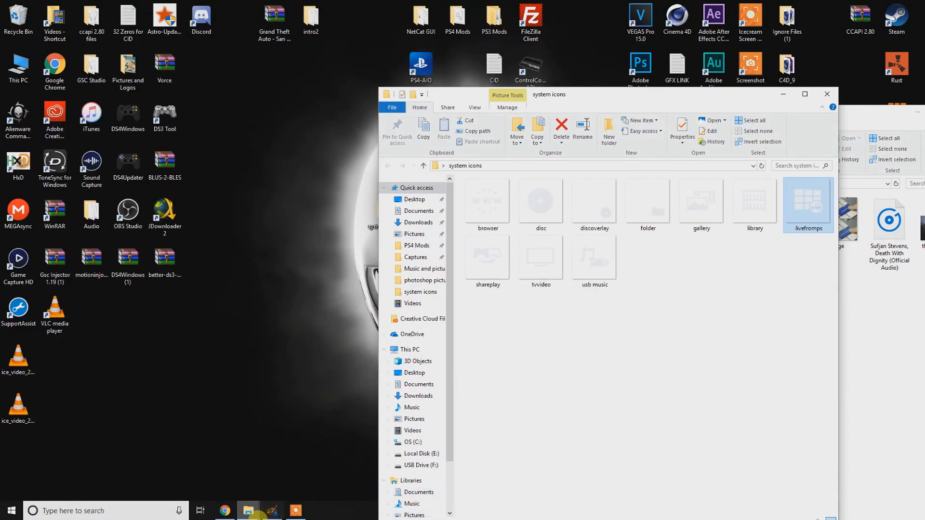
pyautogui.click(272, 511)
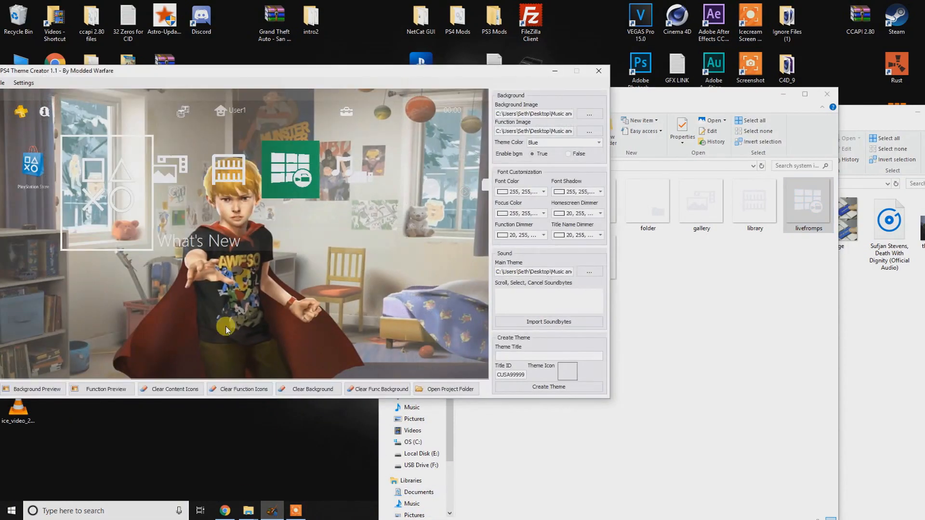
# - Title the theme captain and set the captain spirit picture as its theme icon
pyautogui.click(594, 318)
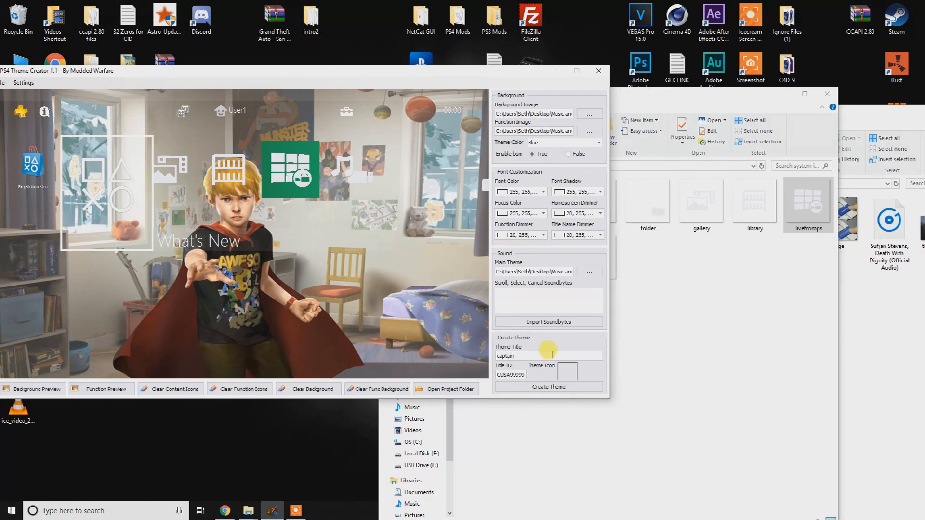
pyautogui.click(568, 370)
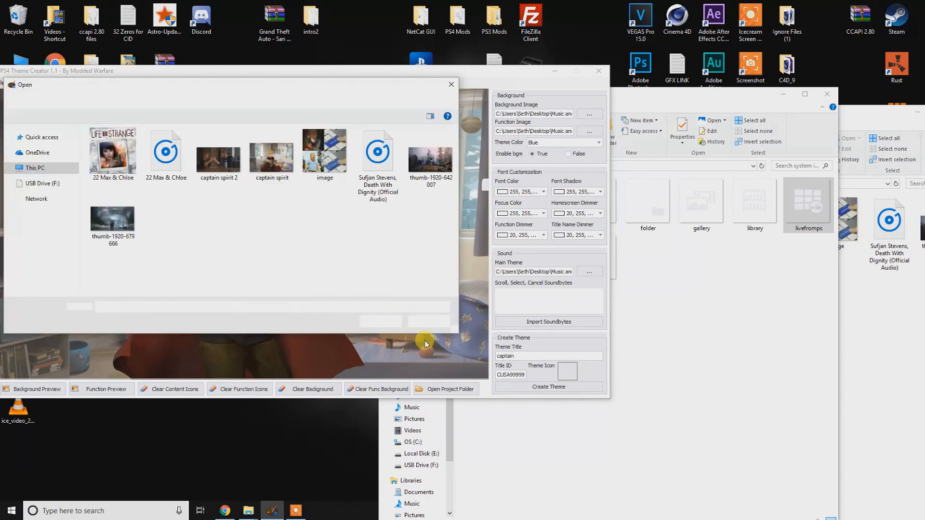
pyautogui.doubleClick(280, 164)
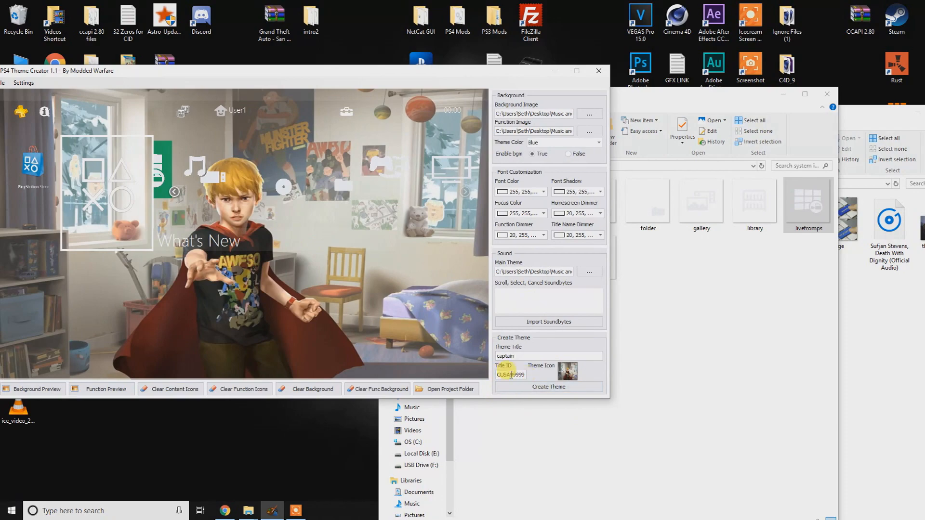
# - Create the theme and save its project as captain in the PS4 Themes folder under Pictures
pyautogui.click(524, 391)
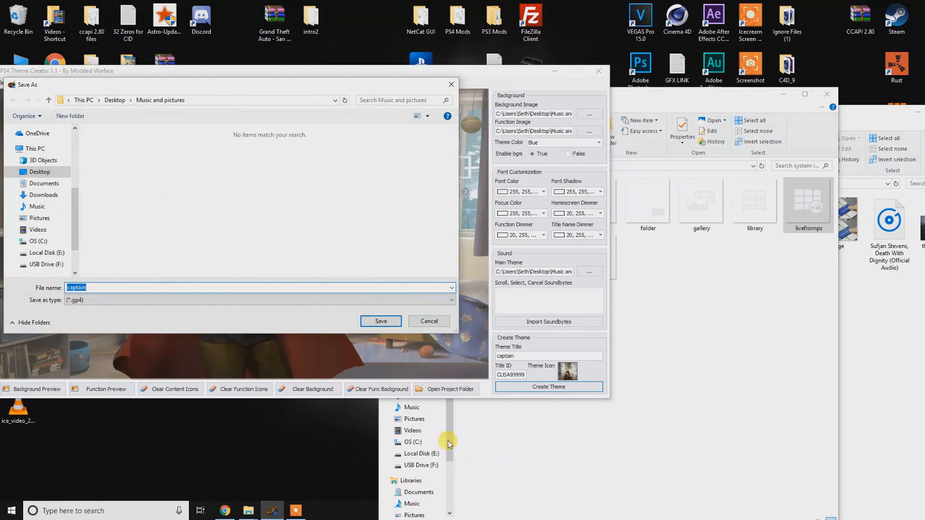
pyautogui.click(118, 285)
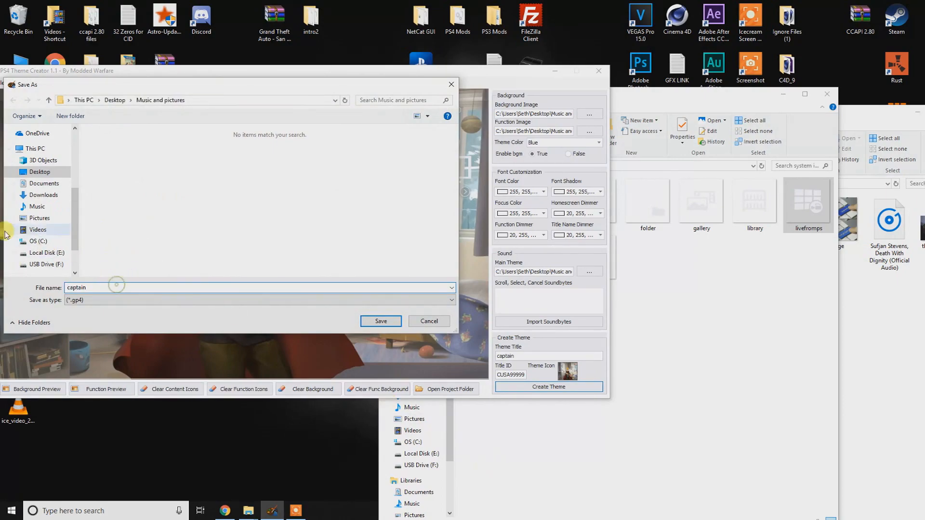
pyautogui.scroll(4, 48, 207)
pyautogui.scroll(-3, 50, 203)
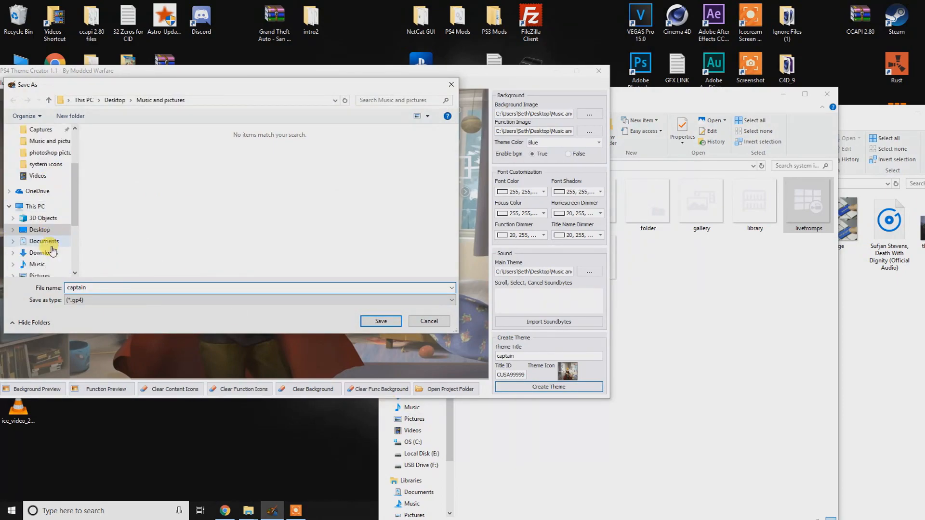
pyautogui.scroll(-1, 65, 233)
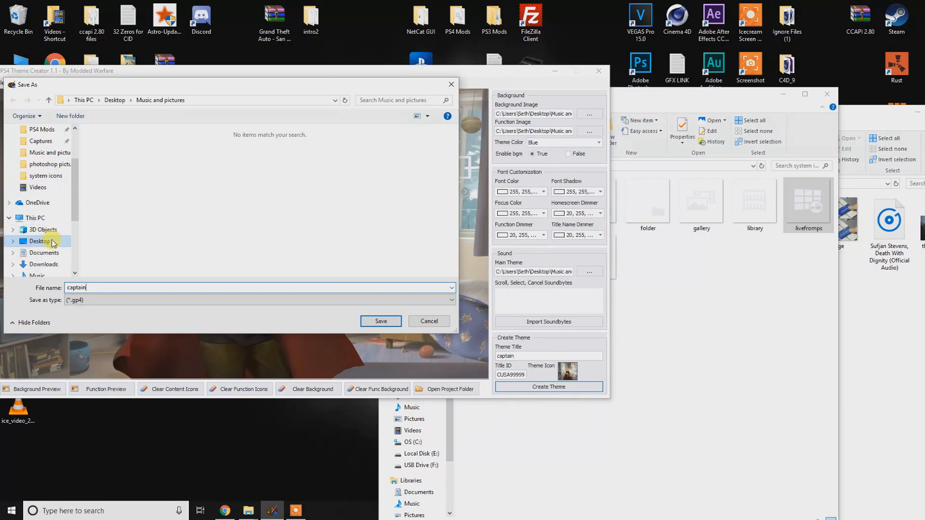
pyautogui.moveTo(50, 87); pyautogui.dragTo(193, 113)
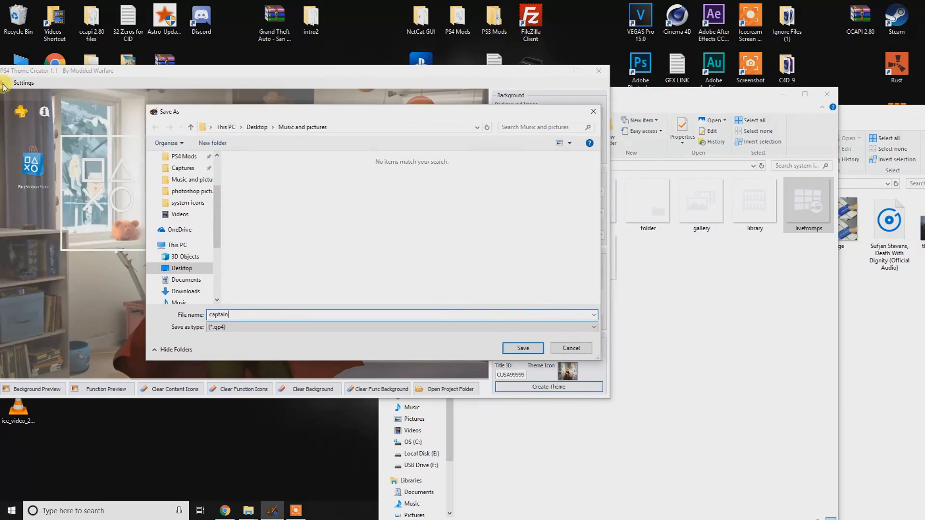
pyautogui.scroll(-2, 183, 256)
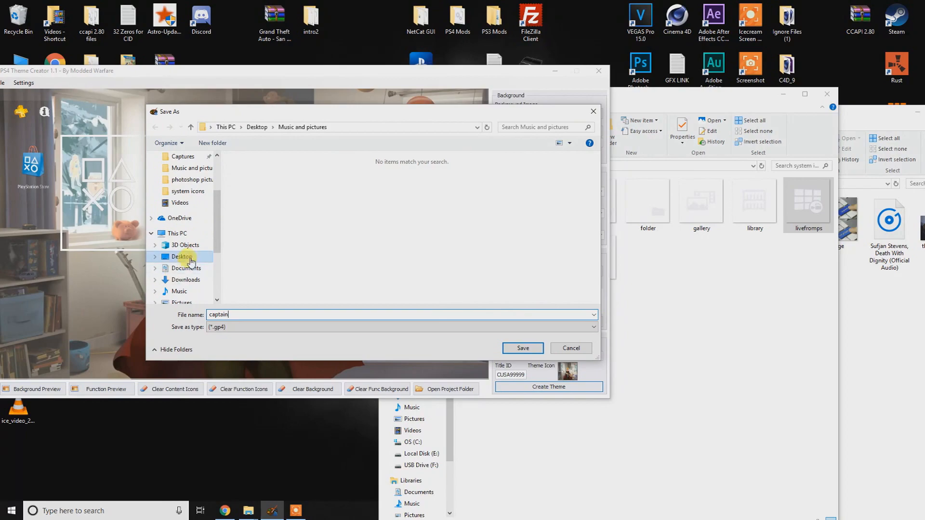
pyautogui.click(182, 292)
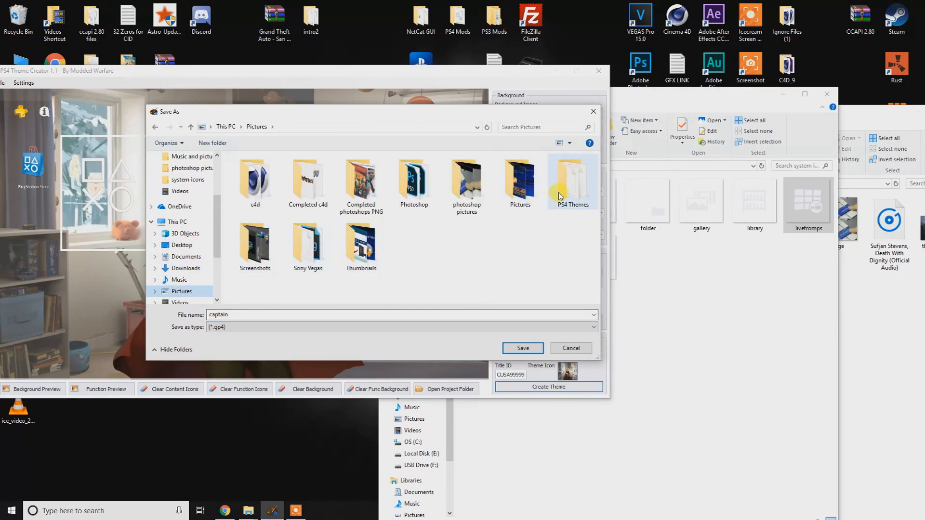
pyautogui.doubleClick(558, 193)
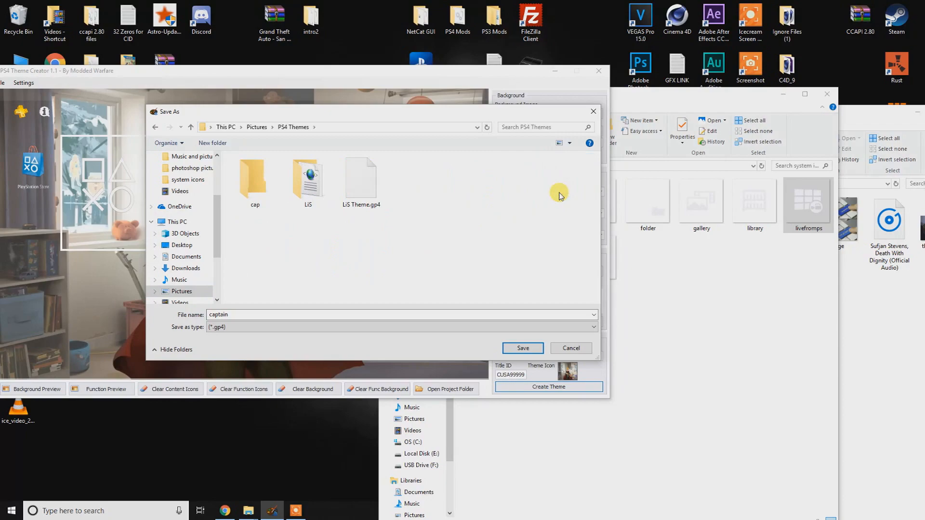
pyautogui.click(531, 348)
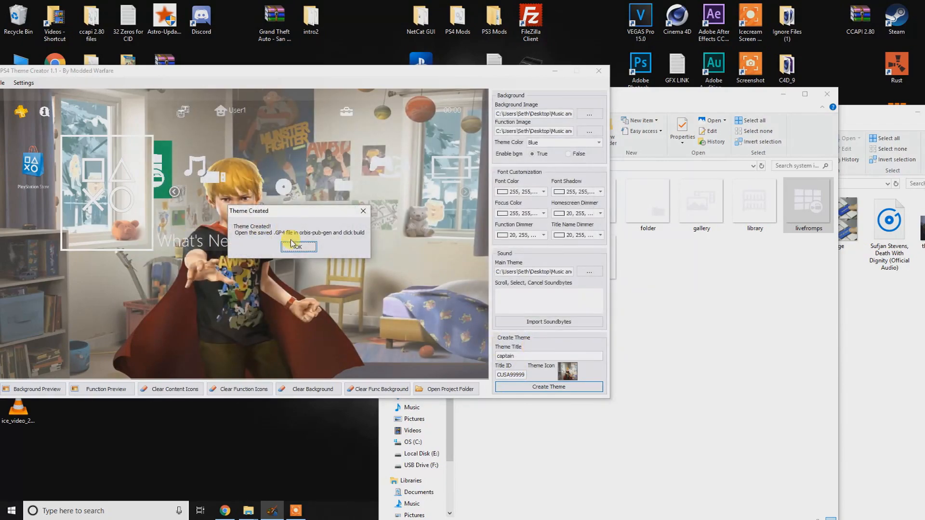
pyautogui.click(299, 247)
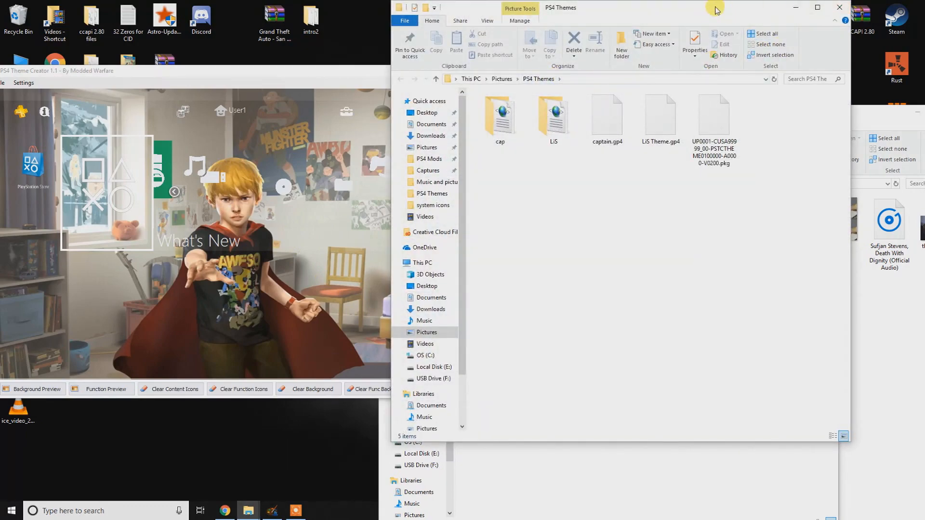
# - Minimize the theme creator, Music and pictures, and system icons windows, keeping the PS4 Themes folder on screen
pyautogui.click(280, 72)
pyautogui.click(551, 72)
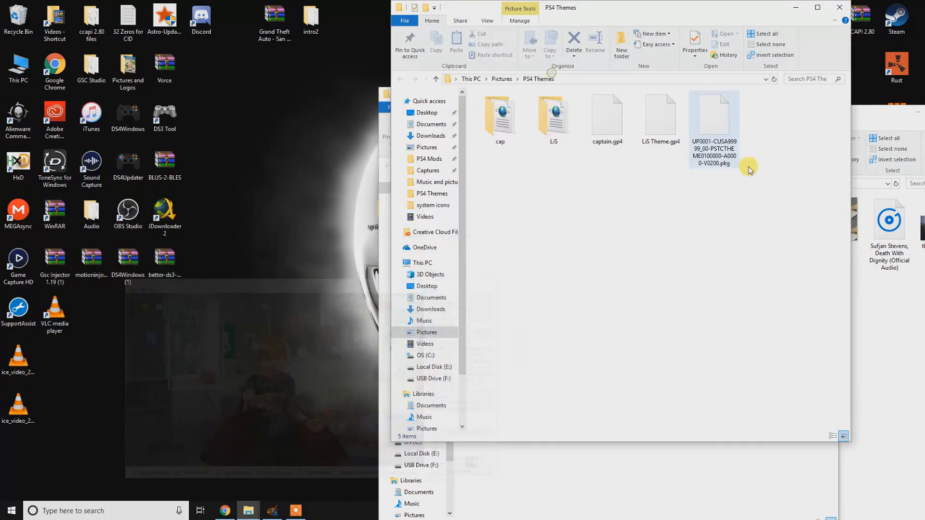
pyautogui.click(883, 343)
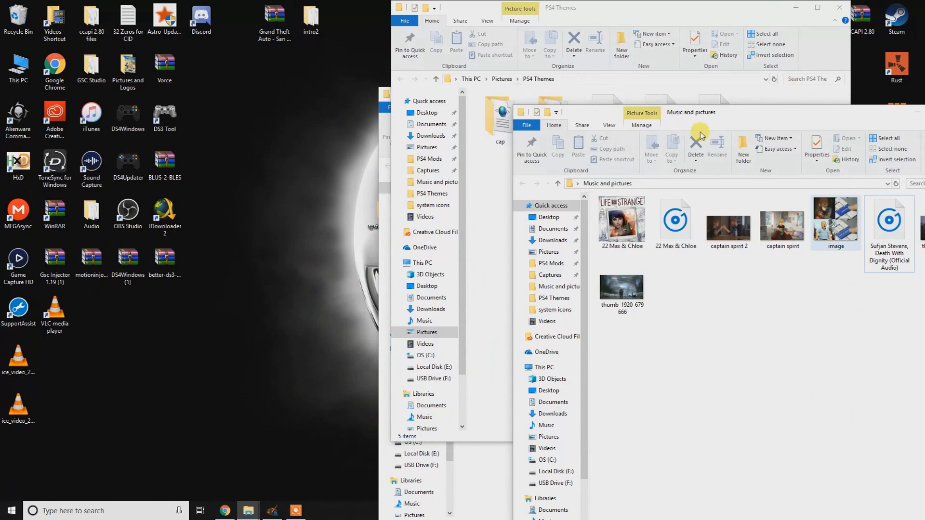
pyautogui.moveTo(748, 116); pyautogui.dragTo(462, 140)
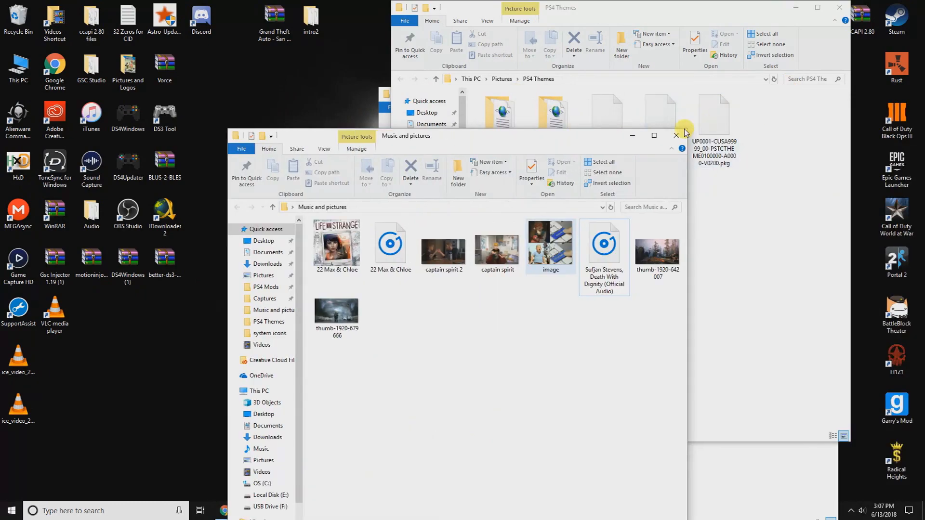
pyautogui.click(633, 135)
pyautogui.click(555, 483)
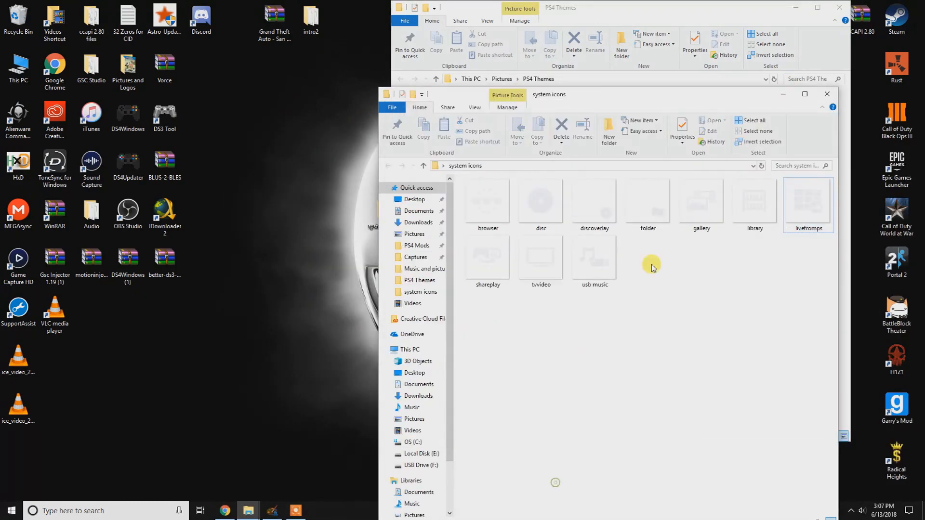
pyautogui.click(784, 94)
# - Move the PS4 Themes window aside and launch orbis-pub-gen from the Fake PKG Tools folder on the desktop
pyautogui.moveTo(605, 8); pyautogui.dragTo(152, 82)
pyautogui.doubleClick(439, 218)
pyautogui.moveTo(158, 7); pyautogui.dragTo(509, 29)
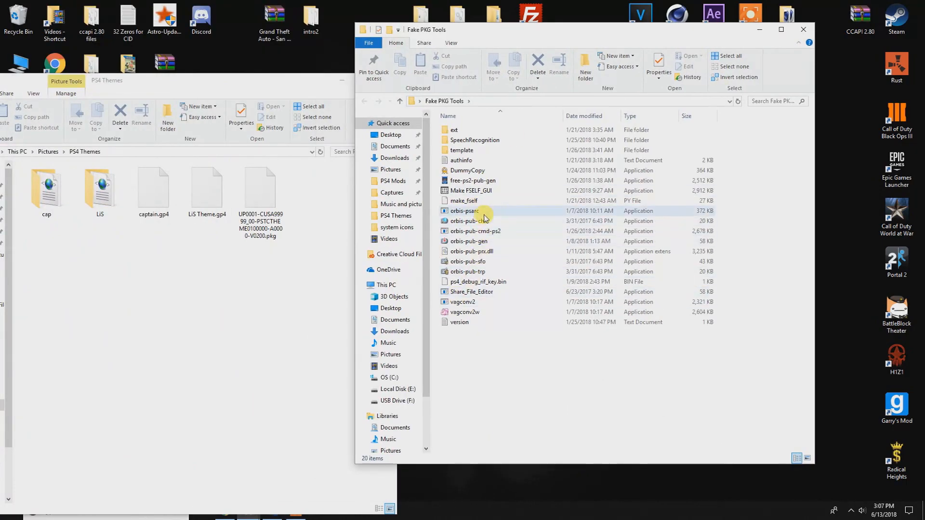
pyautogui.doubleClick(489, 245)
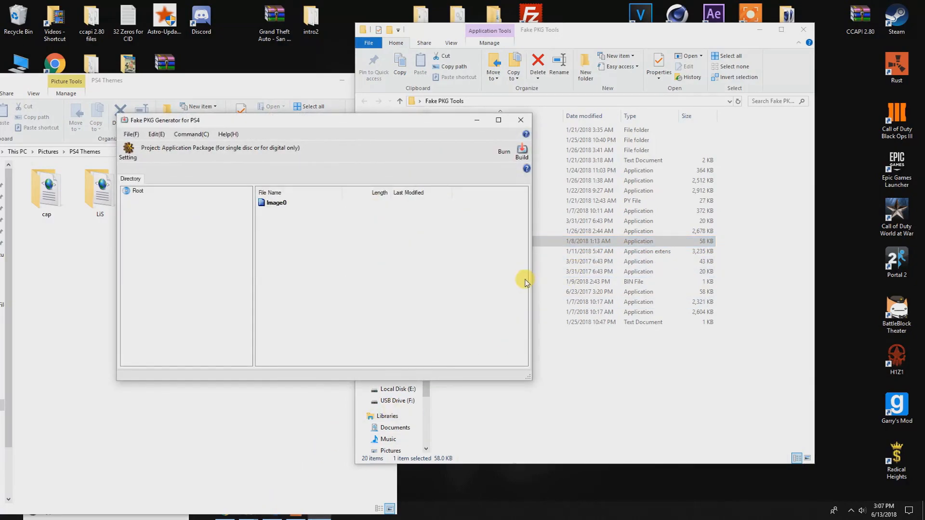
# - Load the captain.gp4 project from the PS4 Themes folder and open its package build settings
pyautogui.moveTo(285, 127); pyautogui.dragTo(501, 100)
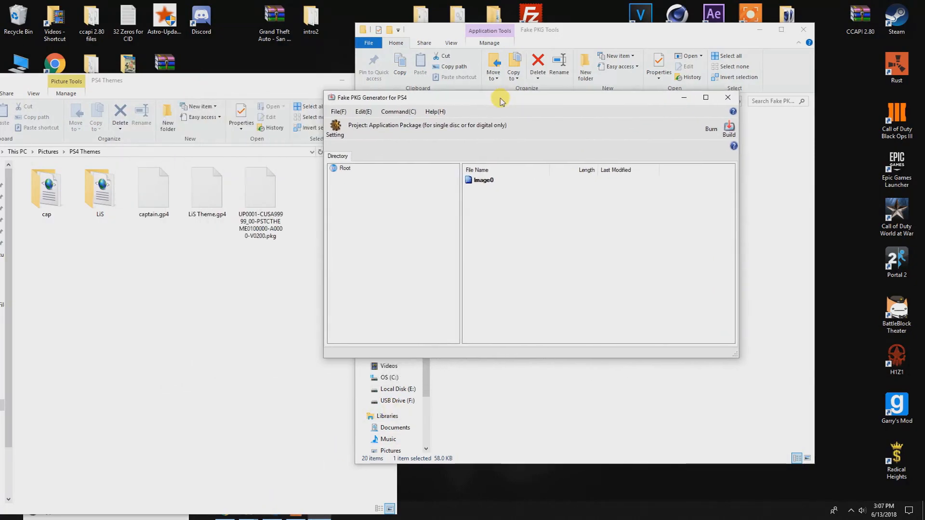
pyautogui.click(344, 117)
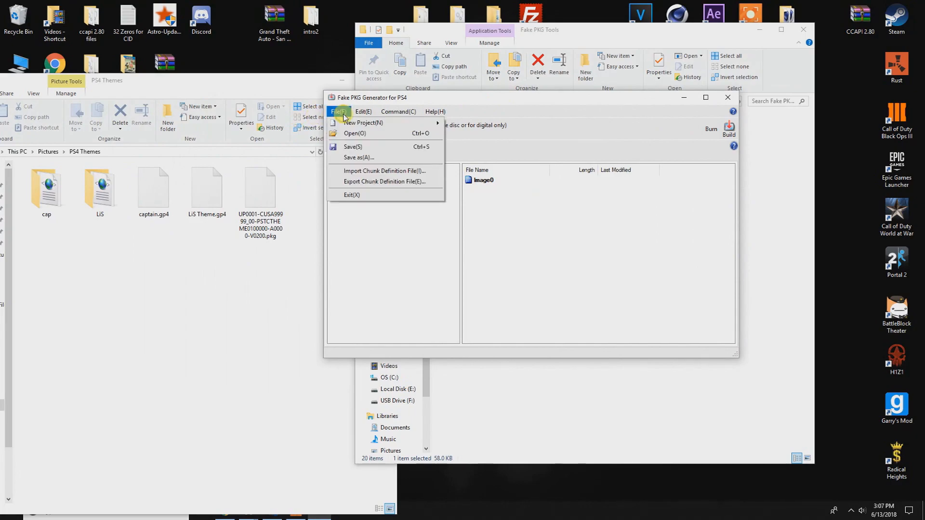
pyautogui.click(368, 130)
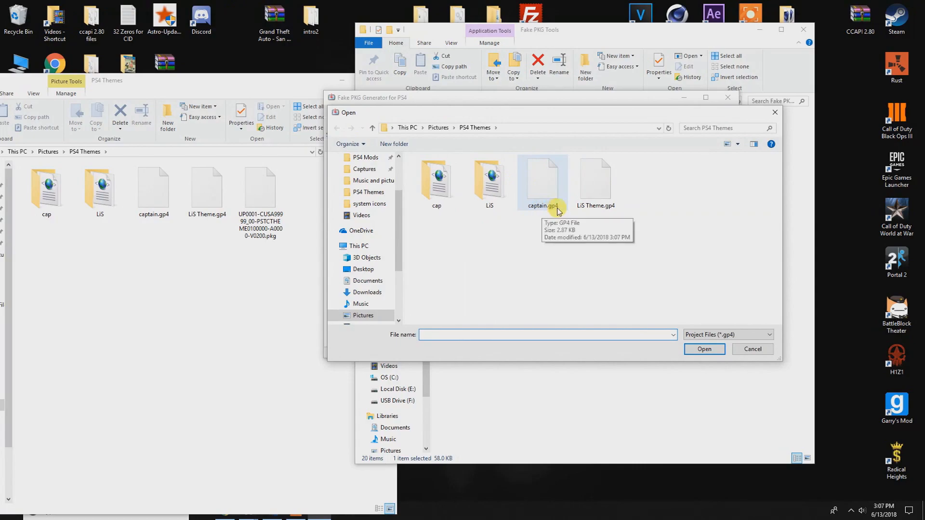
pyautogui.doubleClick(542, 198)
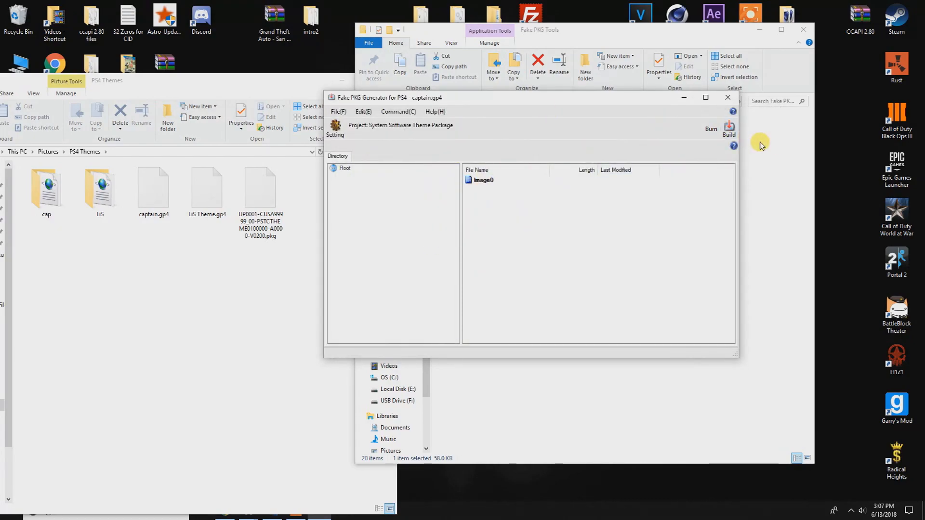
pyautogui.click(729, 131)
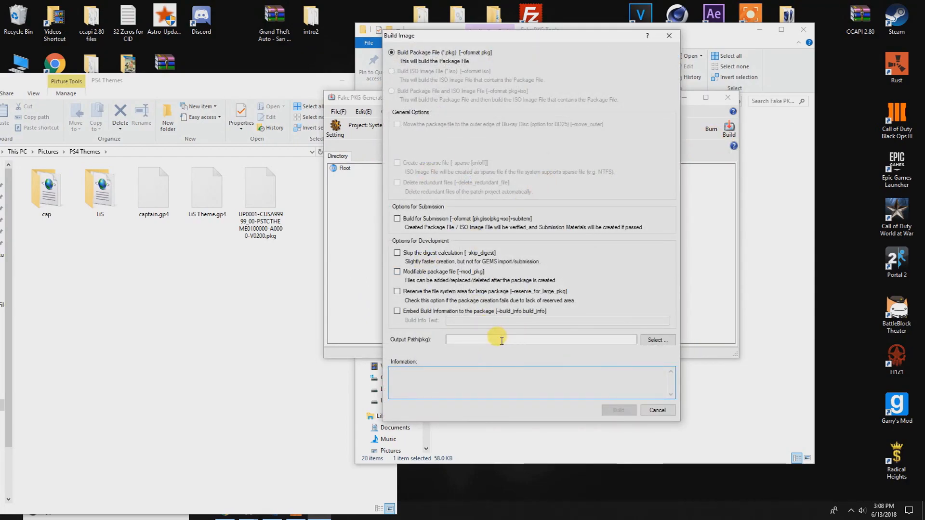
pyautogui.click(656, 340)
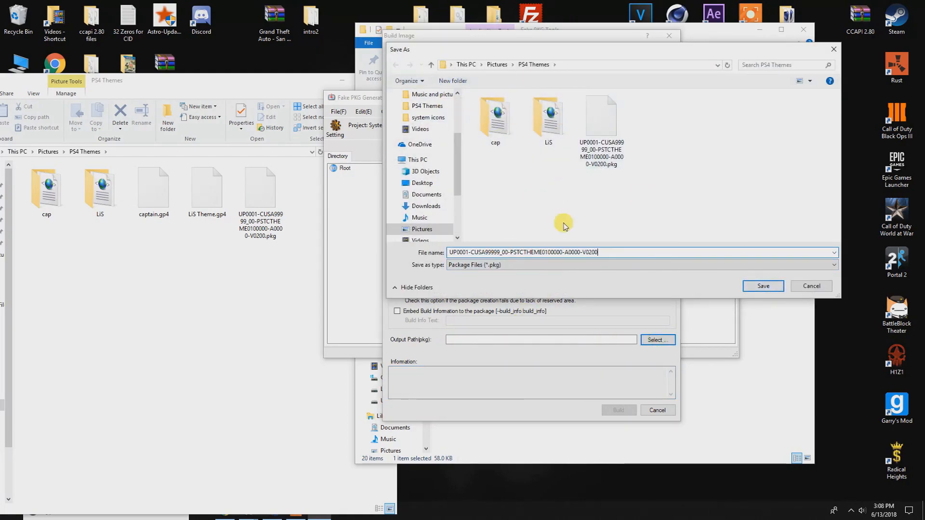
pyautogui.click(763, 287)
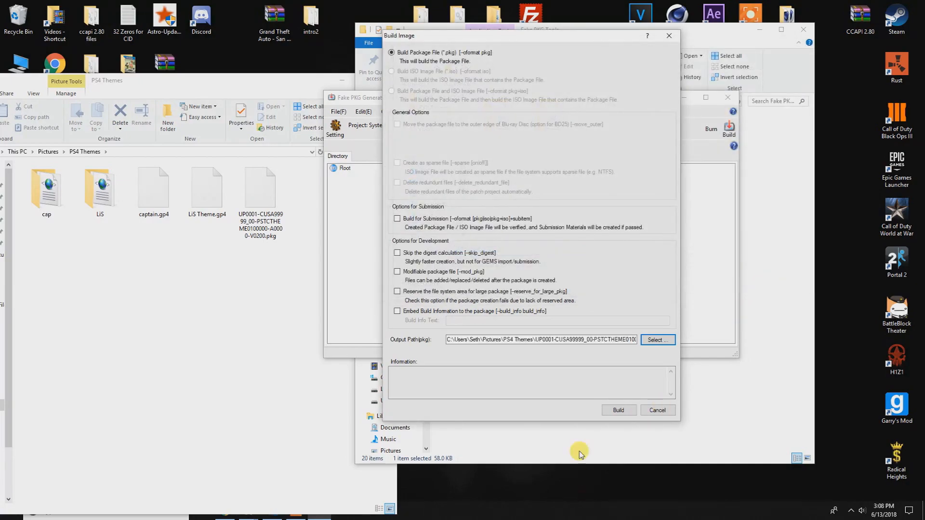
pyautogui.click(618, 411)
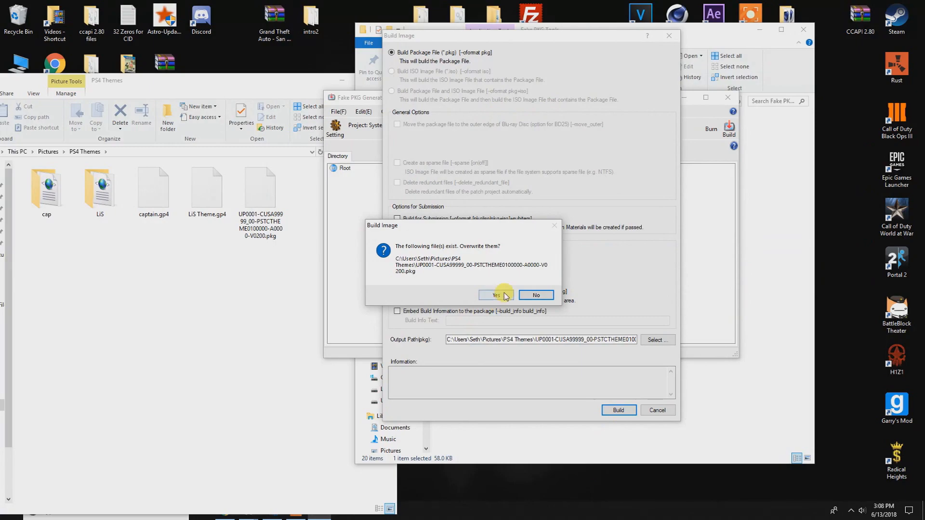
pyautogui.click(543, 294)
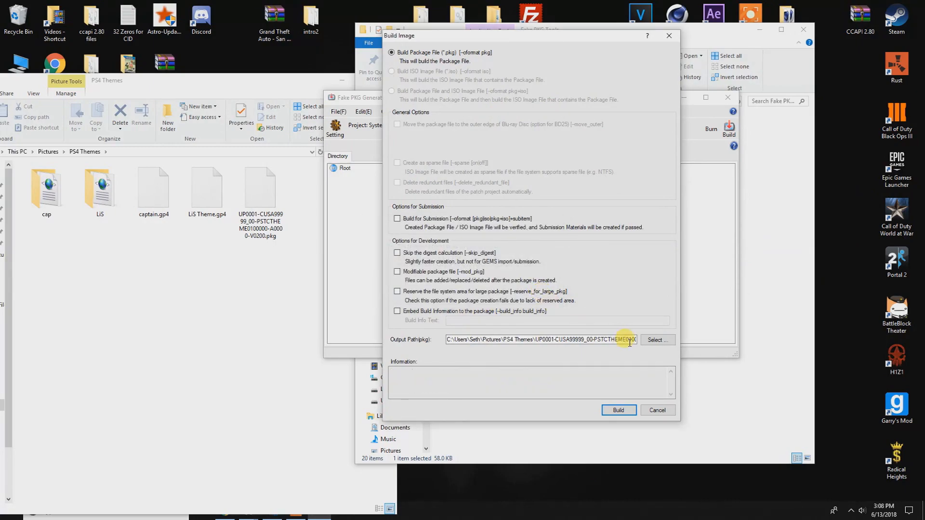
# - Set the package output path to the Desktop with the default file name, build the package and dismiss the log
pyautogui.click(660, 340)
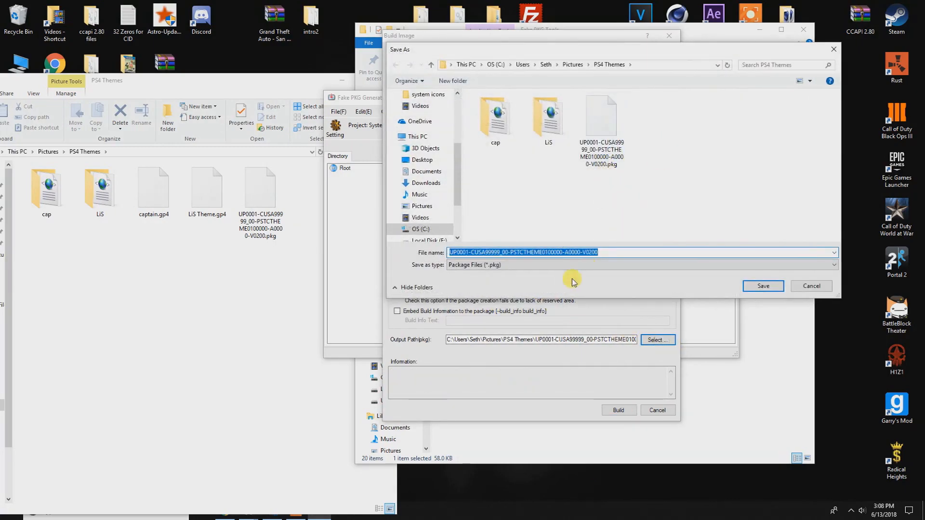
pyautogui.click(618, 252)
pyautogui.scroll(4, 432, 177)
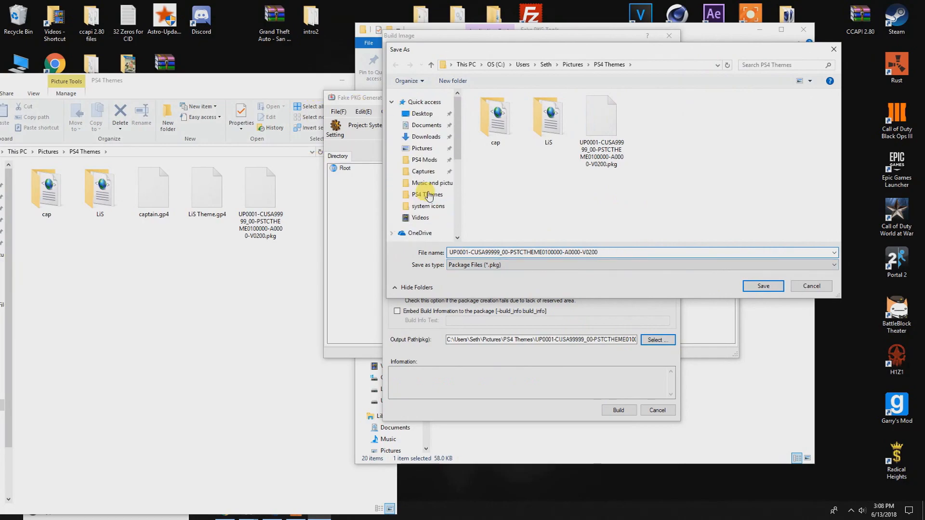
pyautogui.click(426, 115)
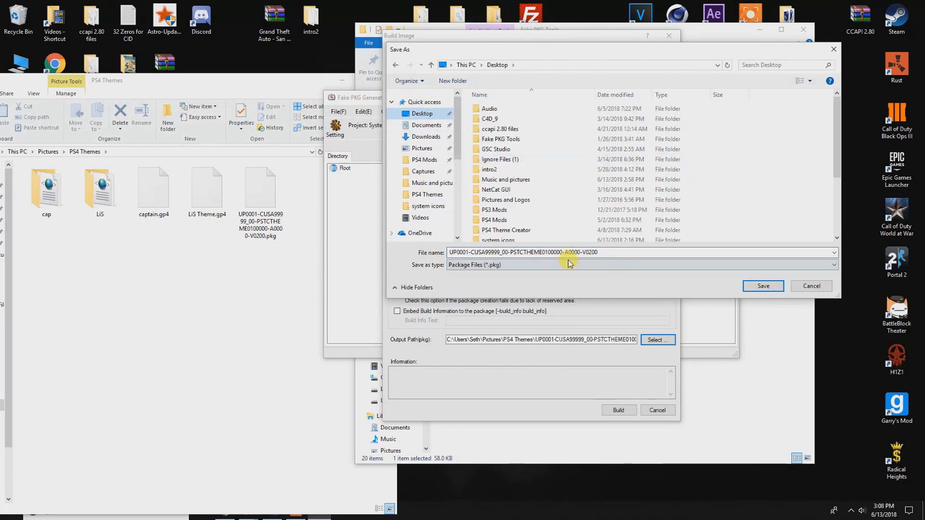
pyautogui.click(756, 286)
pyautogui.click(619, 385)
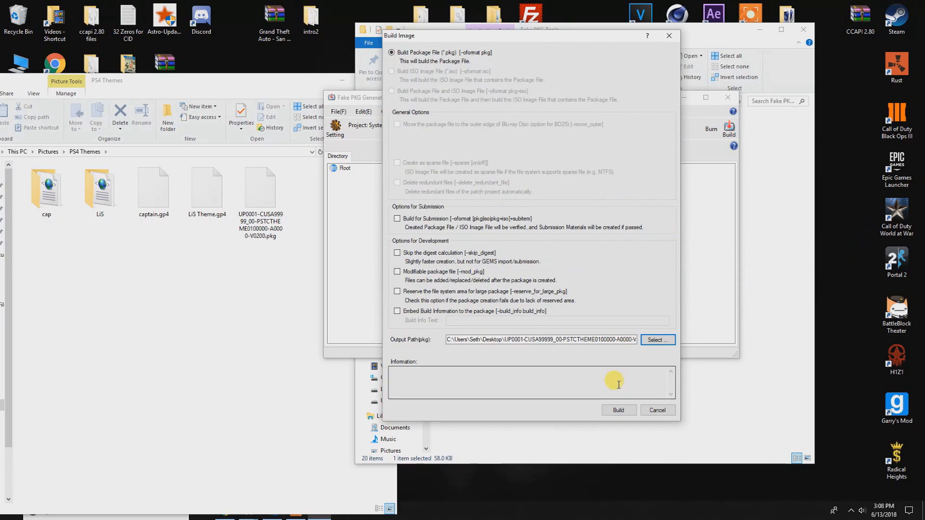
pyautogui.click(618, 411)
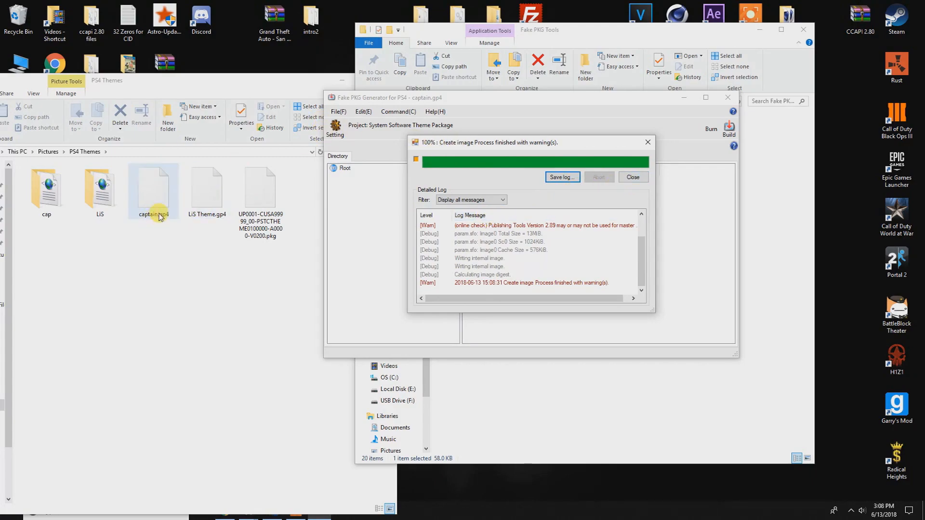
pyautogui.click(632, 178)
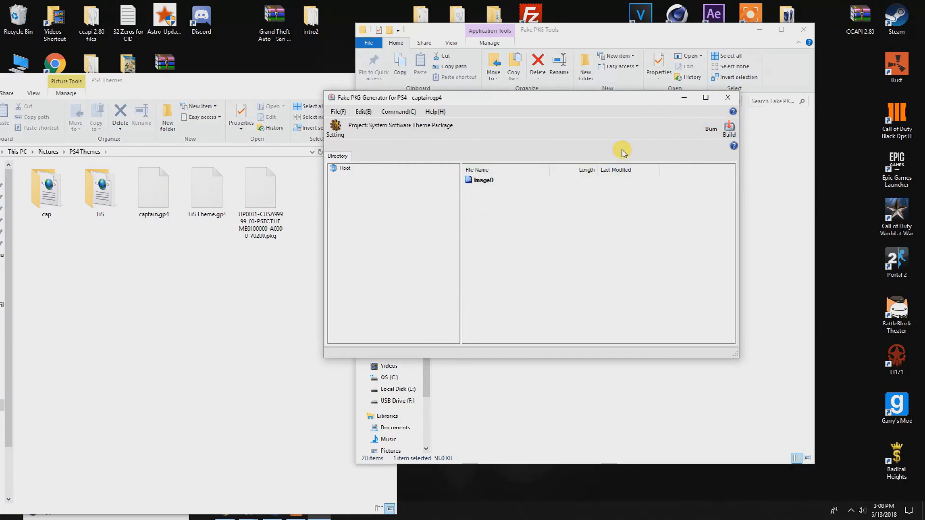
# - Close the package generator and both folder windows, and move the built PKG file to an empty area of the desktop
pyautogui.click(723, 105)
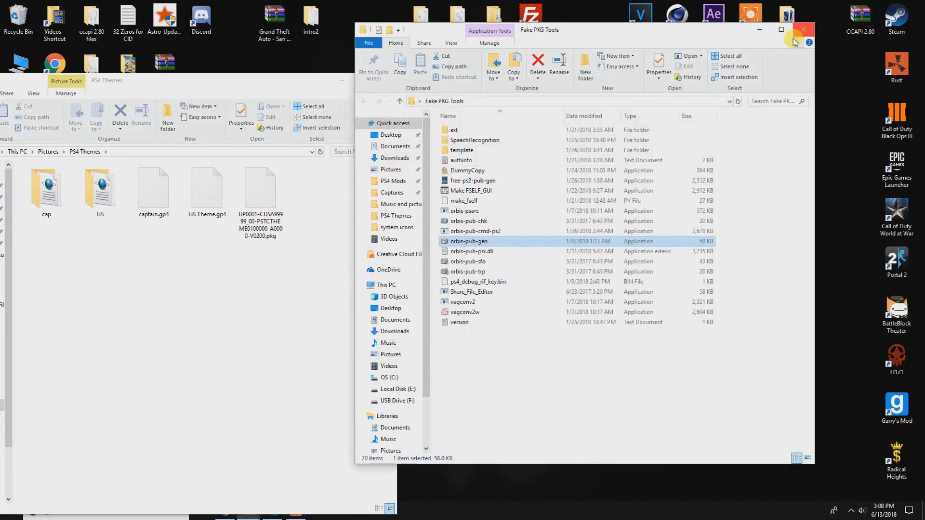
pyautogui.click(803, 29)
pyautogui.click(255, 210)
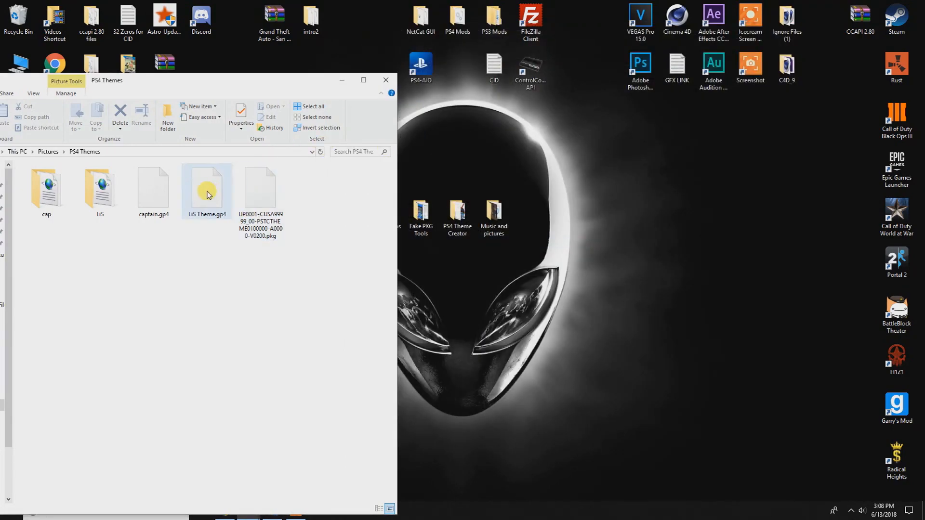
pyautogui.click(388, 80)
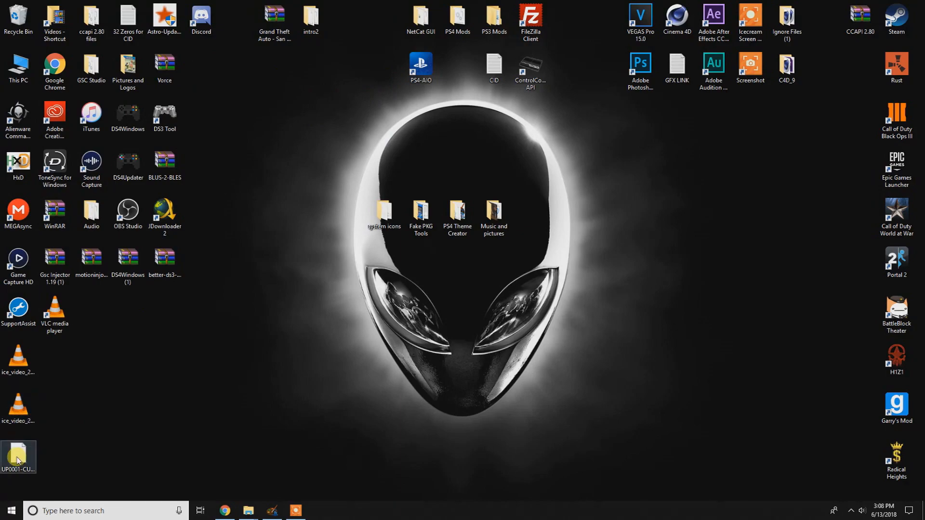
pyautogui.moveTo(14, 450); pyautogui.dragTo(262, 292)
pyautogui.moveTo(300, 333); pyautogui.dragTo(301, 335)
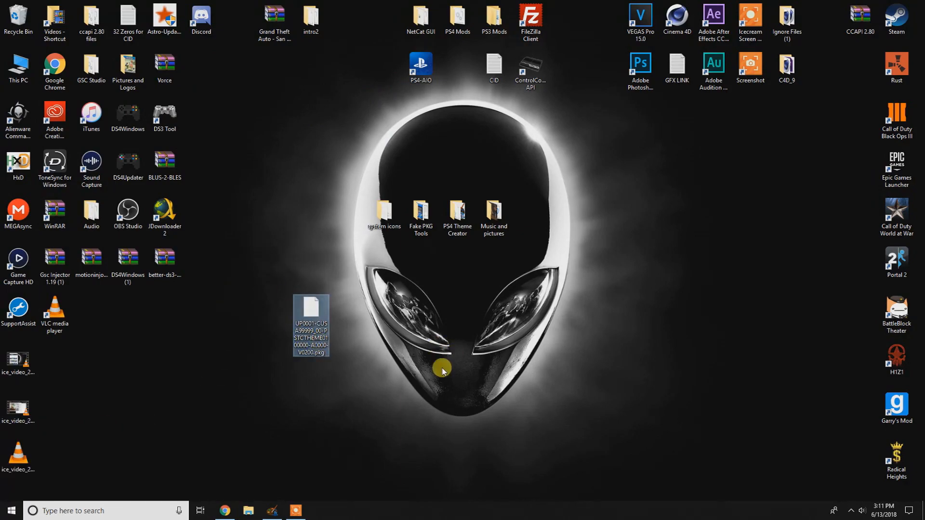
# - Copy the built theme PKG file from the desktop to the root of USB Drive (F:)
pyautogui.click(250, 510)
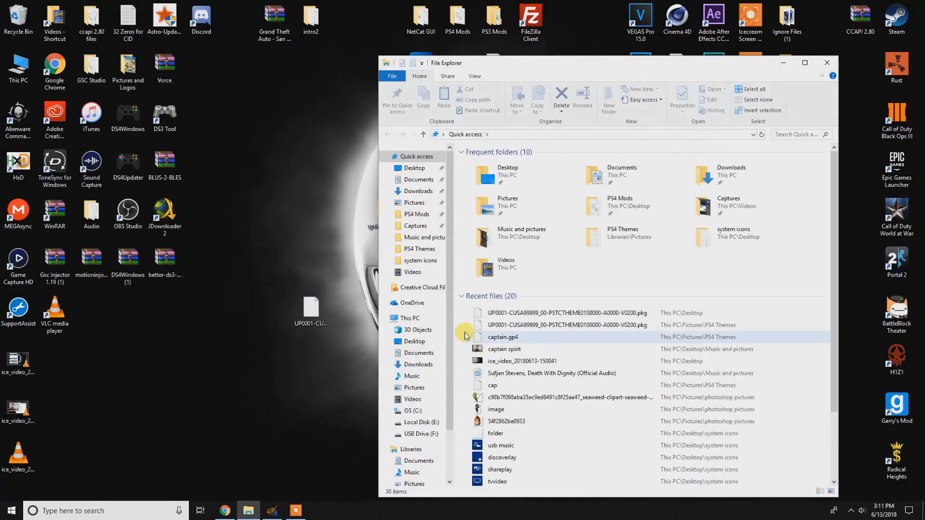
pyautogui.click(422, 436)
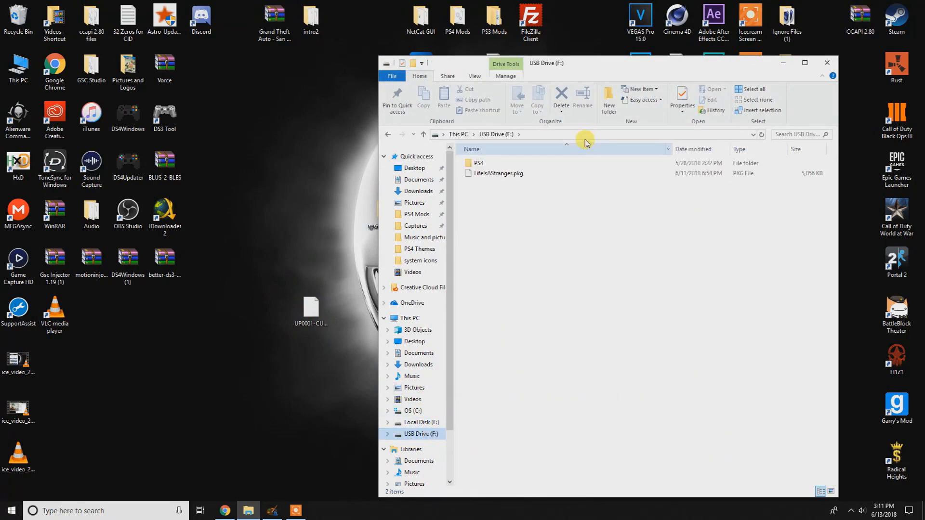
pyautogui.moveTo(299, 323); pyautogui.dragTo(580, 300)
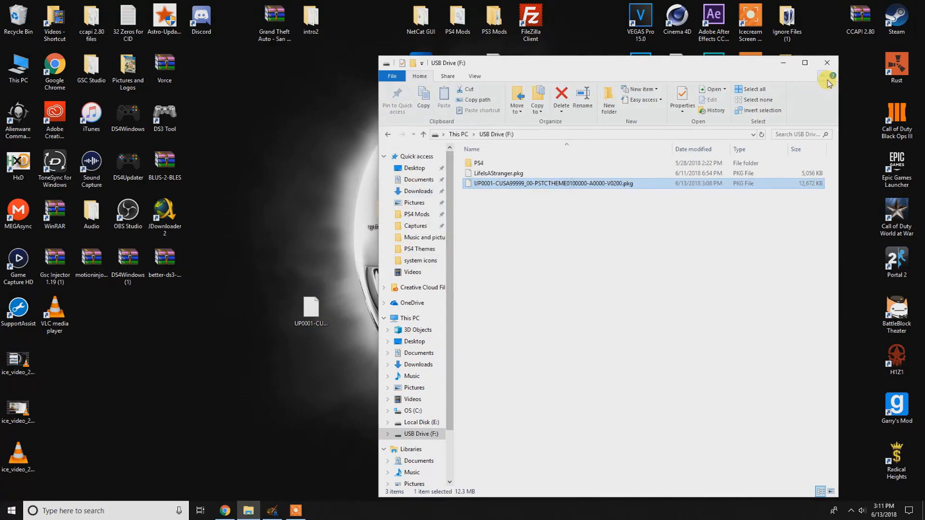
# - Eject USB Drive (F:) safely and dismiss the notification
pyautogui.rightClick(420, 438)
pyautogui.click(453, 367)
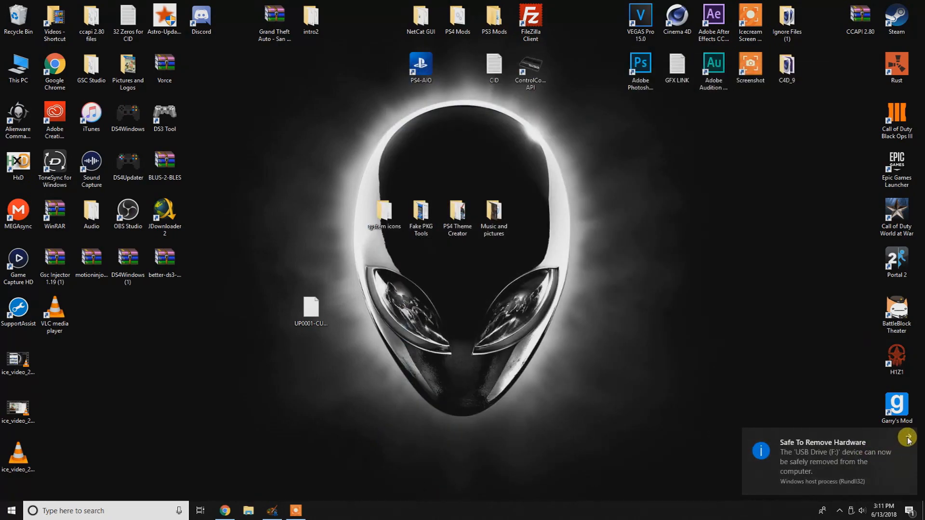
pyautogui.click(908, 438)
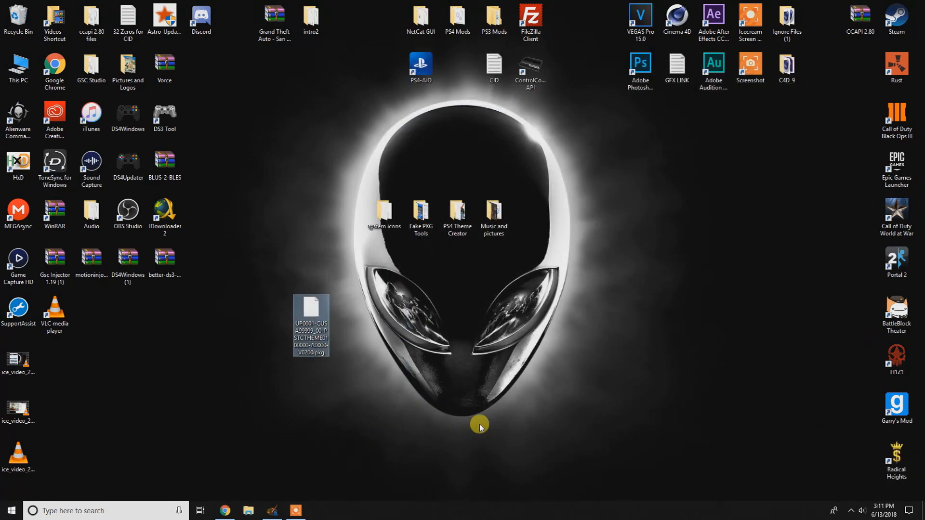
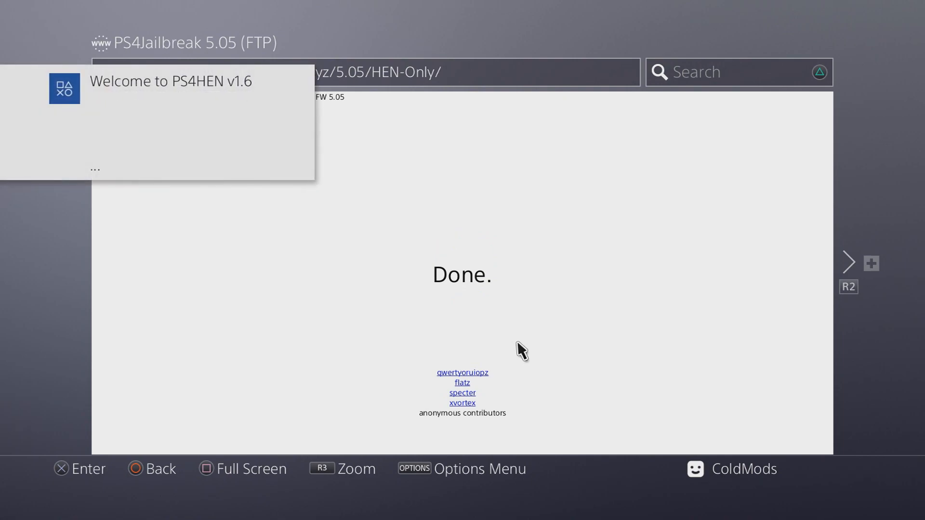
# - Switch to the PS4, leave the browser for the home screen and open the system Settings
pyautogui.press('Home')
pyautogui.press('Up')
pyautogui.press('Right')
pyautogui.press('Right')
pyautogui.press('Right')
pyautogui.press('Right')
pyautogui.press('Right')
pyautogui.press('Right')
pyautogui.press('Right')
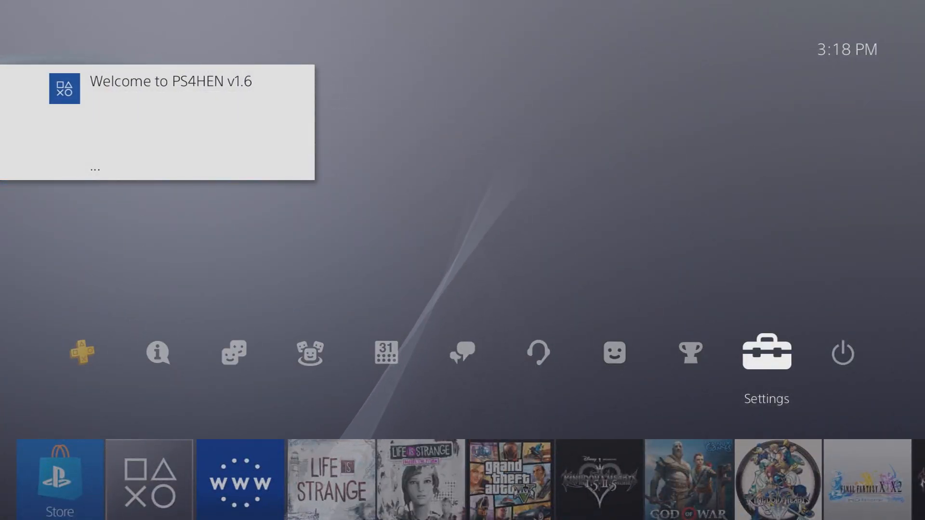
pyautogui.press('Return')
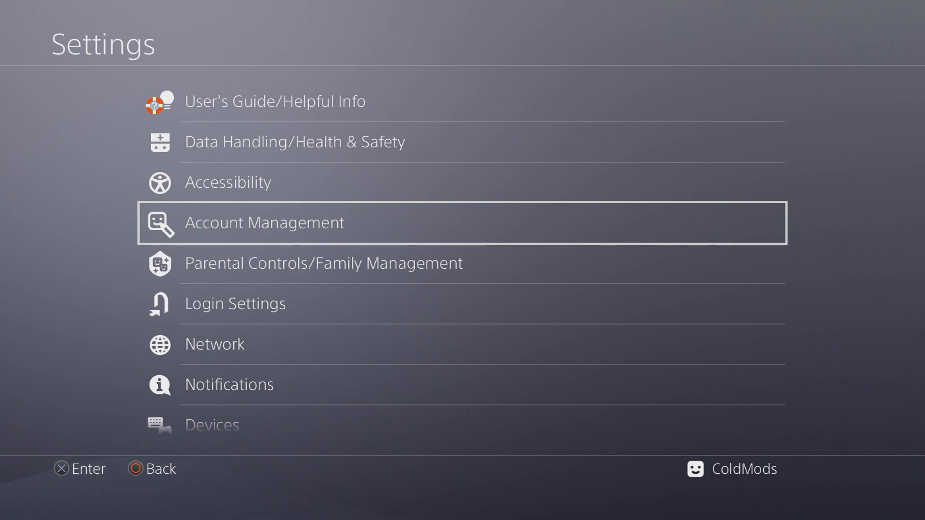
# - Open Debug Settings at the end of the Settings list
pyautogui.press('Down')
pyautogui.press('Down')
pyautogui.press('Down')
pyautogui.press('Down')
pyautogui.press('Down')
pyautogui.press('Down')
pyautogui.press('Down')
pyautogui.press('Down')
pyautogui.press('Down')
pyautogui.press('Down')
pyautogui.press('Down')
pyautogui.press('Down')
pyautogui.press('Down')
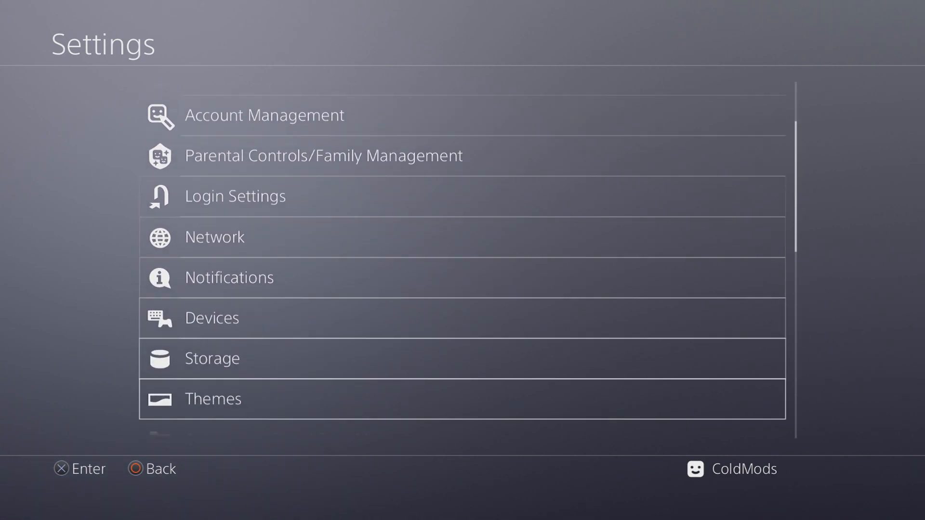
pyautogui.press('Down')
pyautogui.press('Down')
pyautogui.press('Down')
pyautogui.press('Down')
pyautogui.press('Down')
pyautogui.press('Down')
pyautogui.press('Down')
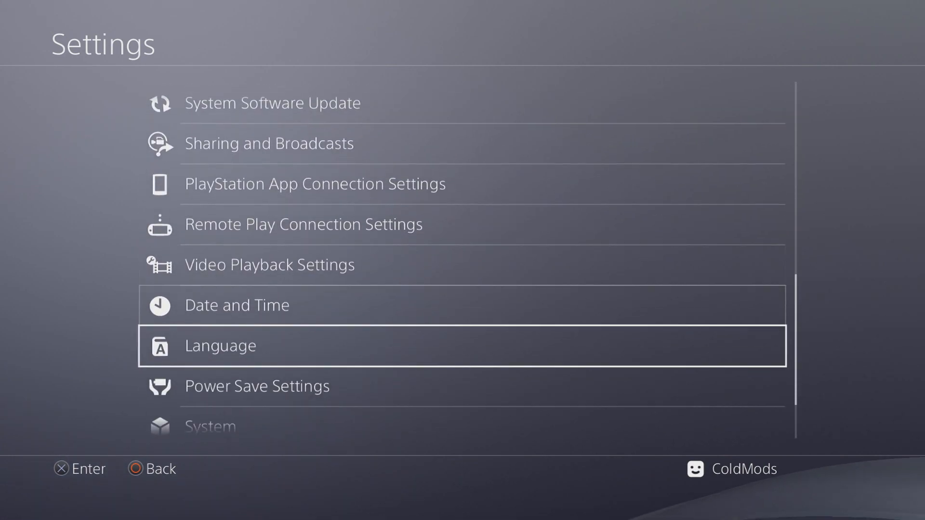
pyautogui.press('Return')
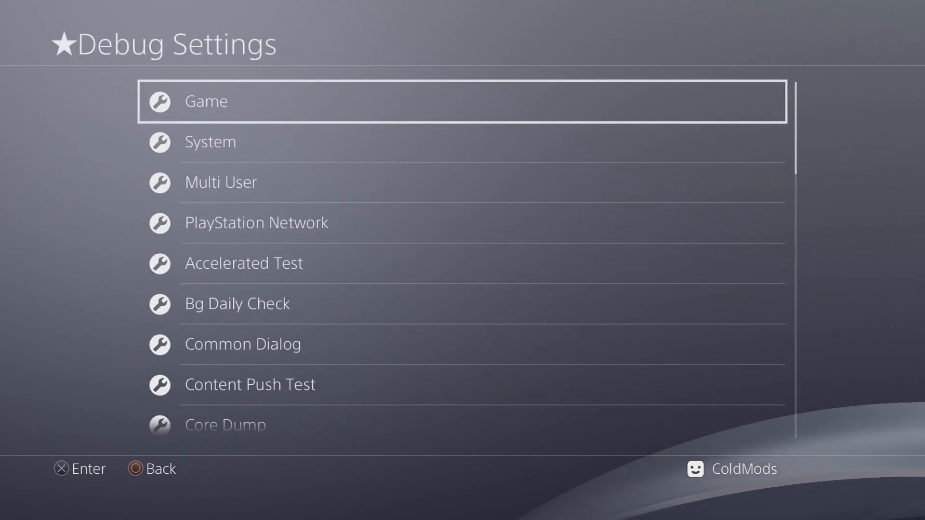
# - Install UP0001-CUSA99999_00-PSTCTHEME0100000-A0000-V0200.pkg with the Package Installer from the Game debug settings
pyautogui.press('Down')
pyautogui.press('Up')
pyautogui.press('Return')
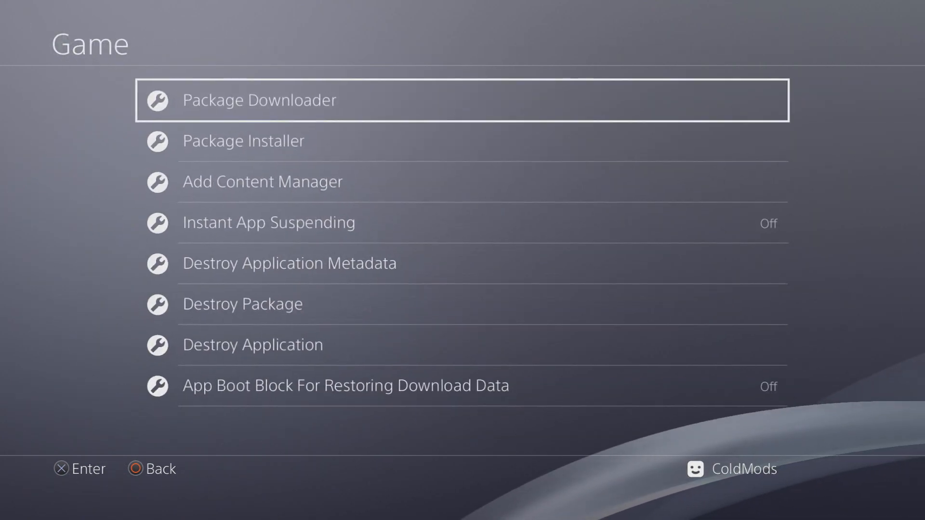
pyautogui.press('Down')
pyautogui.press('Return')
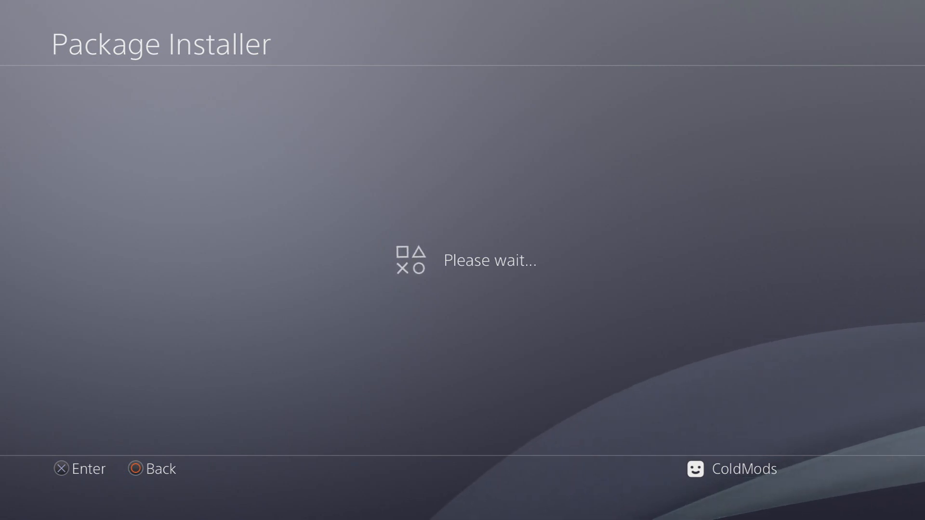
pyautogui.press('Down')
pyautogui.press('Down')
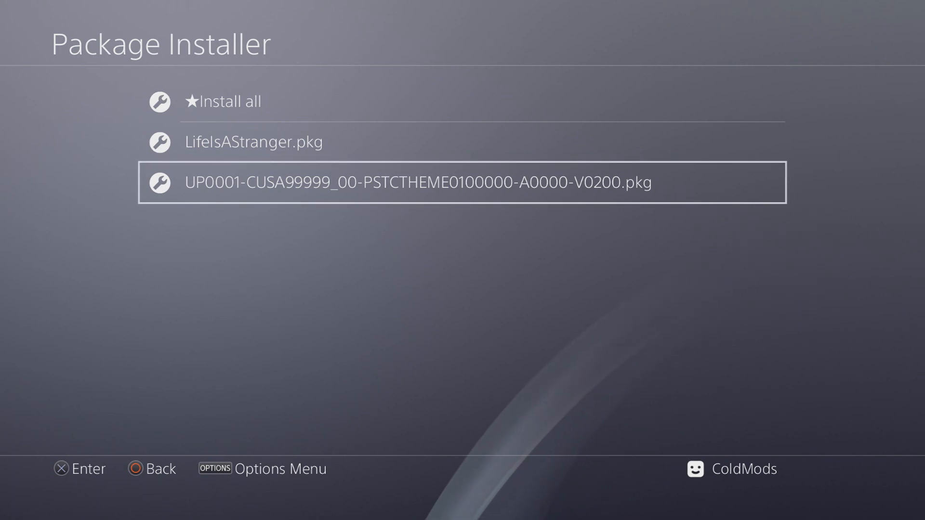
pyautogui.press('Return')
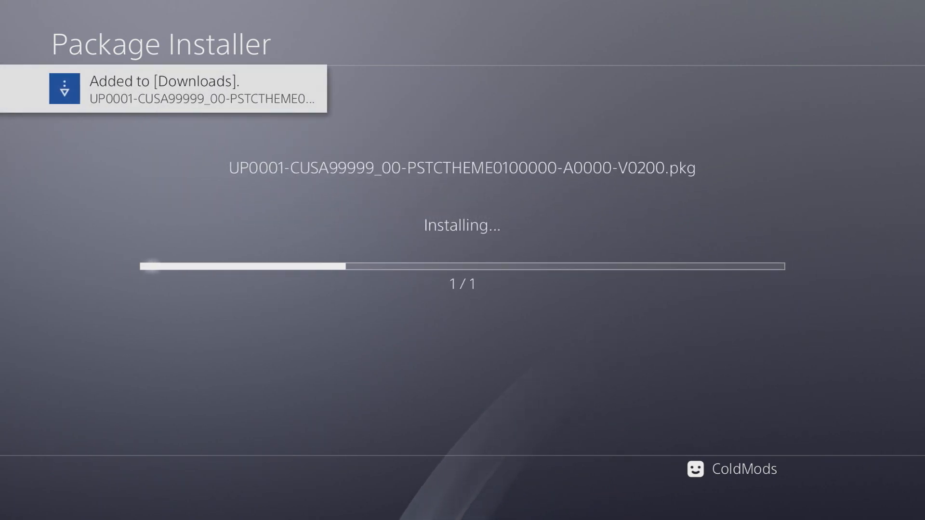
# - Return to the main Settings list and open the Themes settings
pyautogui.press('Escape')
pyautogui.press('Escape')
pyautogui.press('Escape')
pyautogui.press('Up')
pyautogui.press('Up')
pyautogui.press('Up')
pyautogui.press('Up')
pyautogui.press('Up')
pyautogui.press('Up')
pyautogui.press('Up')
pyautogui.press('Up')
pyautogui.press('Up')
pyautogui.press('Up')
pyautogui.press('Up')
pyautogui.press('Up')
pyautogui.press('Up')
pyautogui.press('Up')
pyautogui.press('Up')
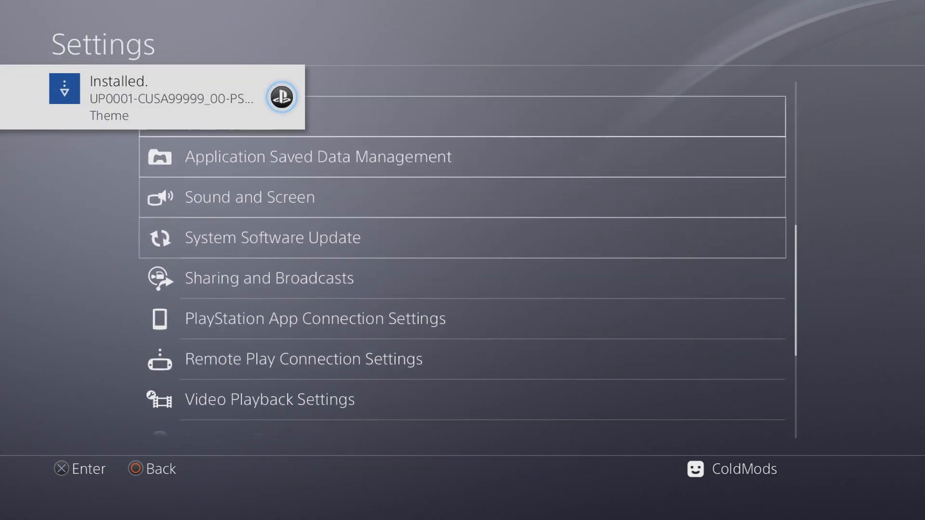
pyautogui.press('Down')
pyautogui.press('Down')
pyautogui.press('Return')
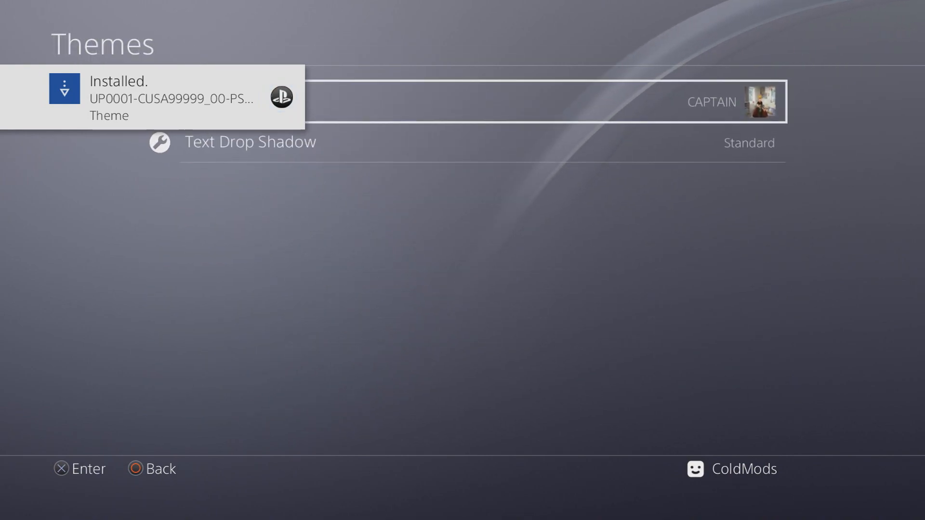
# - Open the theme selection, preview the CAPTAIN theme and return to the theme list
pyautogui.press('Return')
pyautogui.press('Right')
pyautogui.press('Left')
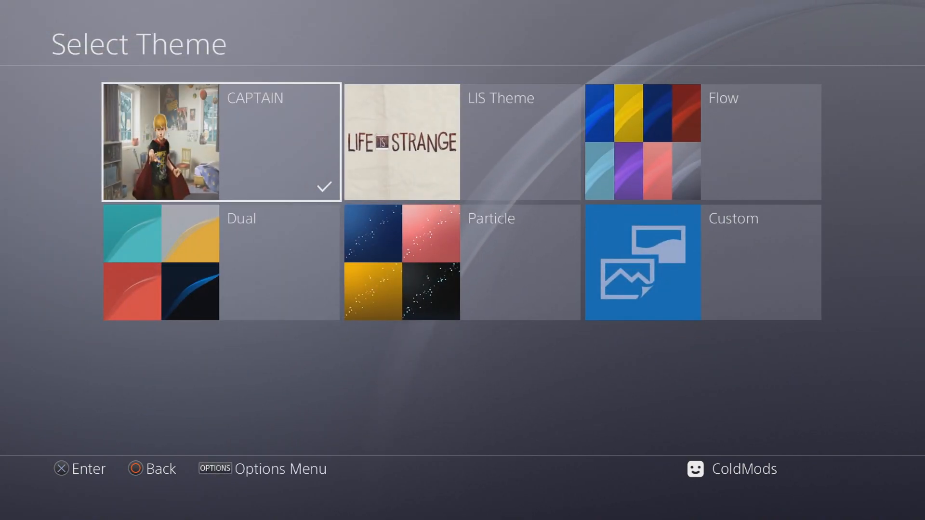
pyautogui.press('Return')
pyautogui.press('Escape')
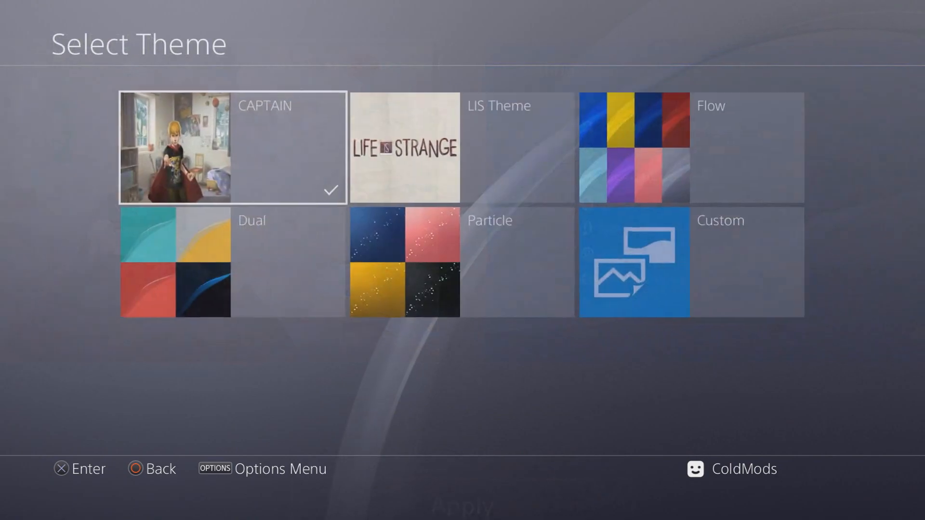
# - Apply the LIS Theme to the console
pyautogui.press('Right')
pyautogui.press('Return')
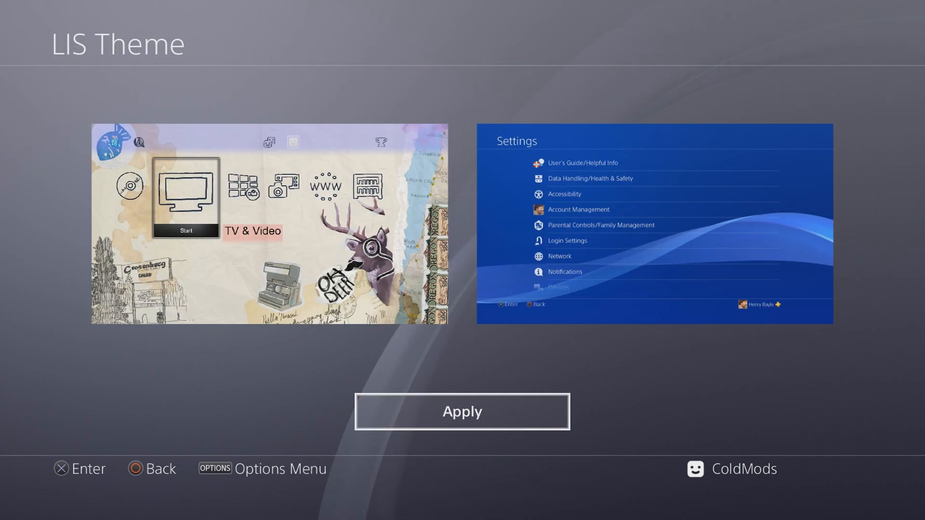
pyautogui.press('Return')
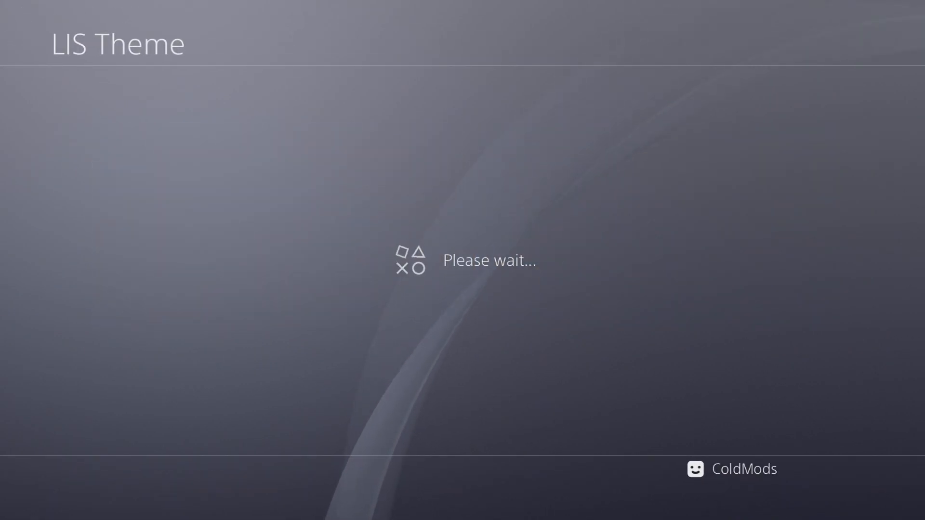
# - Apply the CAPTAIN theme and return to the home screen
pyautogui.press('Left')
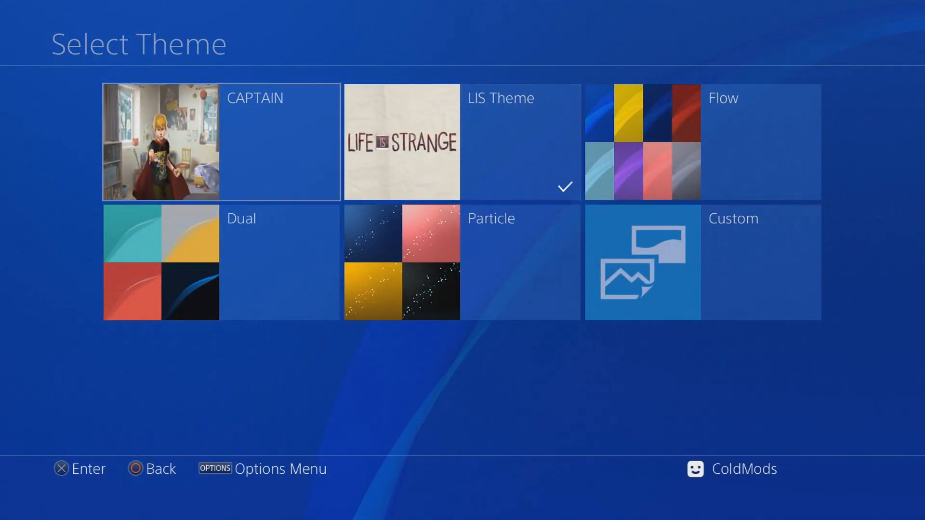
pyautogui.press('Return')
pyautogui.press('Return')
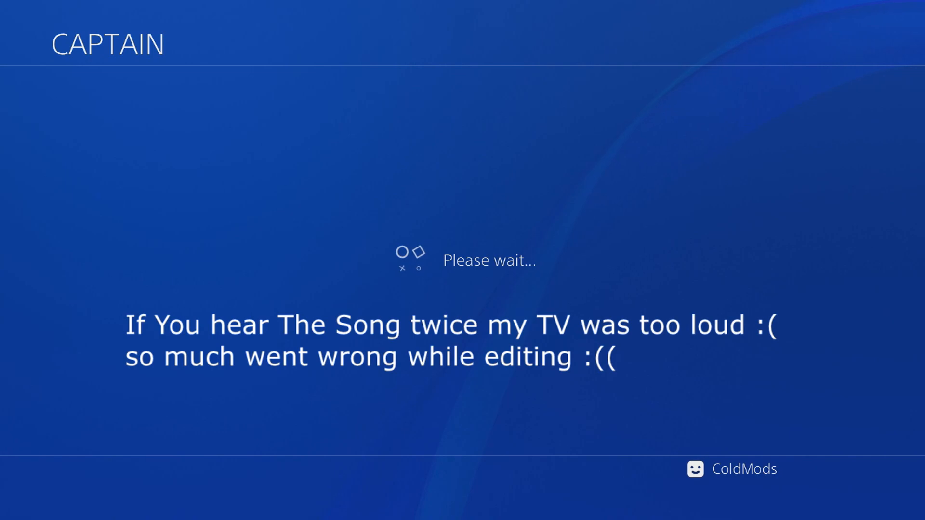
pyautogui.press('Escape')
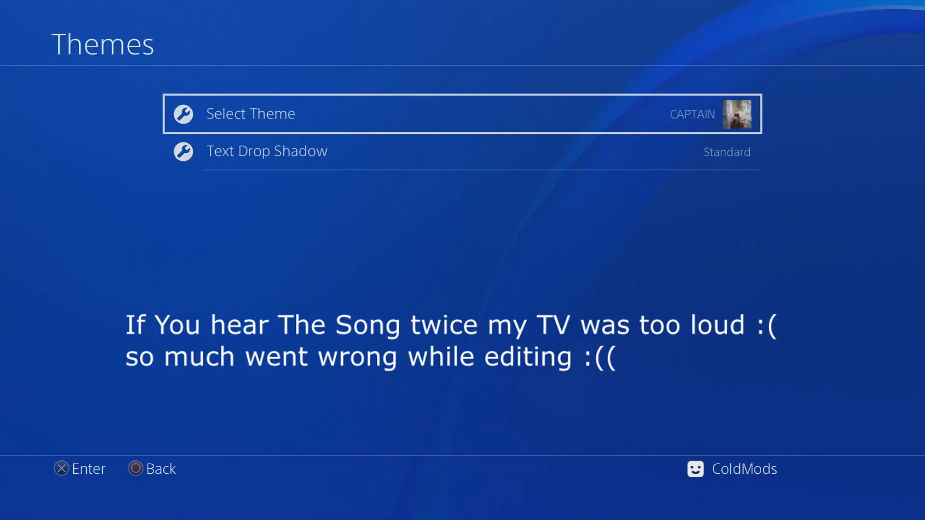
pyautogui.press('Escape')
pyautogui.press('Escape')
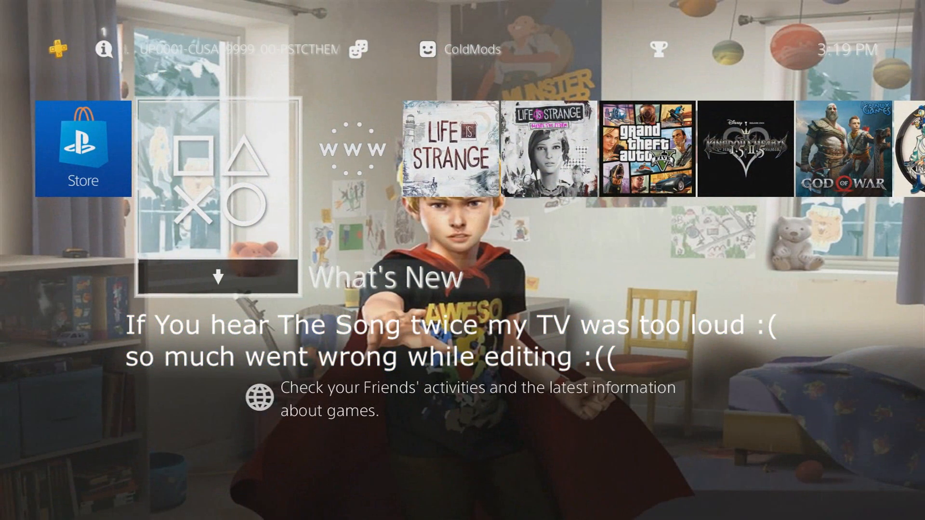
# - Examine the CAPTAIN theme's function area background and icons, and return to the home screen's content row
pyautogui.press('Right')
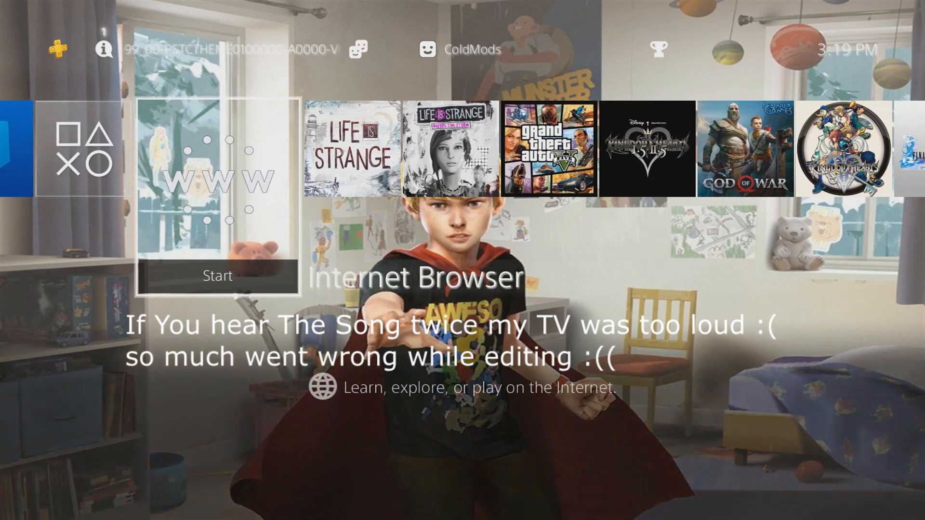
pyautogui.press('Up')
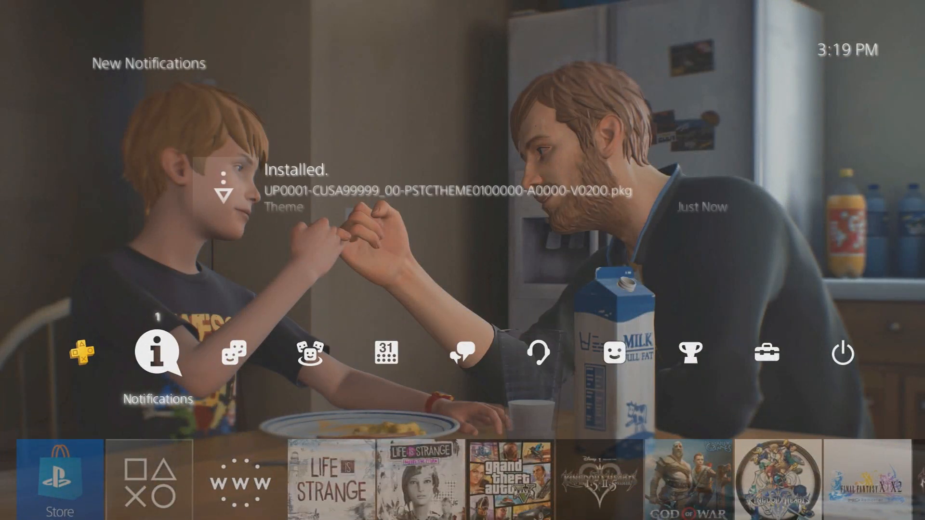
pyautogui.press('Right')
pyautogui.press('Right')
pyautogui.press('Right')
pyautogui.press('Right')
pyautogui.press('Right')
pyautogui.press('Right')
pyautogui.press('Right')
pyautogui.press('Right')
pyautogui.press('Down')
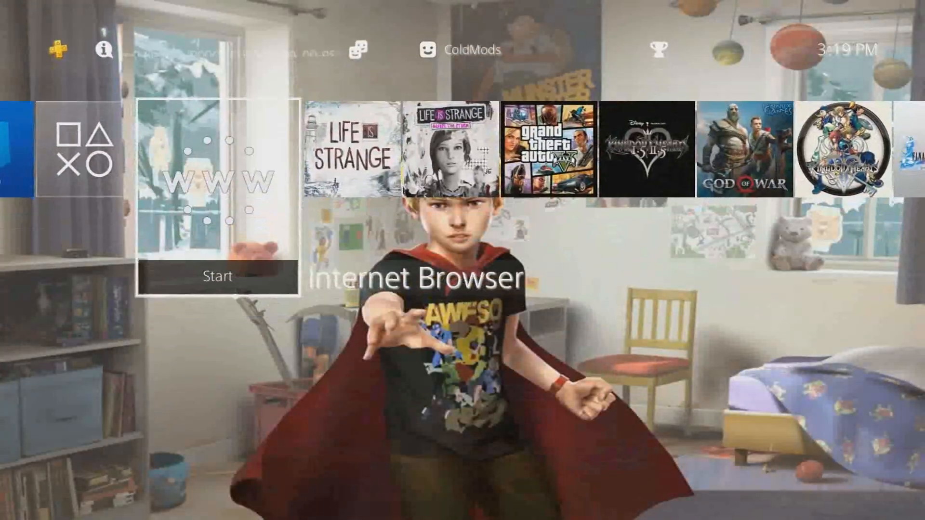
# - Browse the content row to examine the custom system icons at its far end
pyautogui.press('Right')
pyautogui.press('Right')
pyautogui.press('Right')
pyautogui.press('Right')
pyautogui.press('Right')
pyautogui.press('Right')
pyautogui.press('Right')
pyautogui.press('Right')
pyautogui.press('Right')
pyautogui.press('Right')
pyautogui.press('Right')
pyautogui.press('Right')
pyautogui.press('Right')
pyautogui.press('Right')
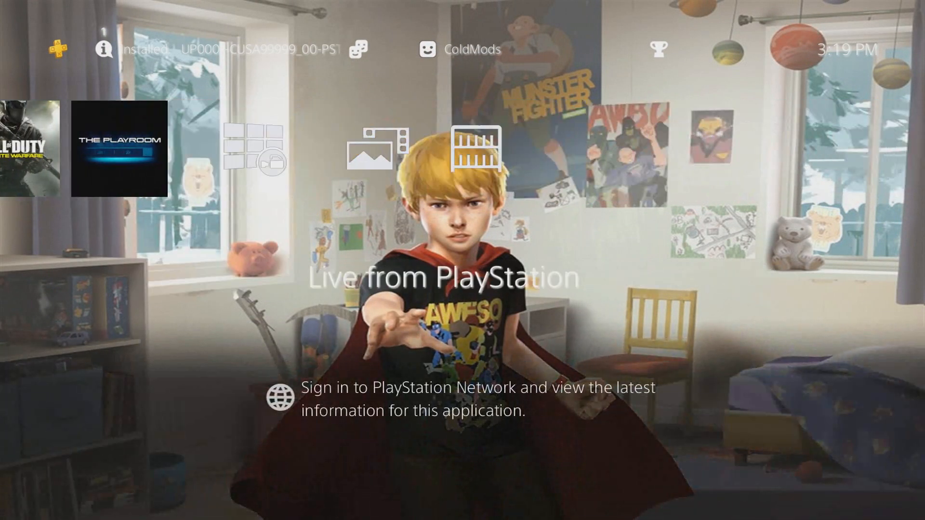
pyautogui.press('Left')
pyautogui.press('Left')
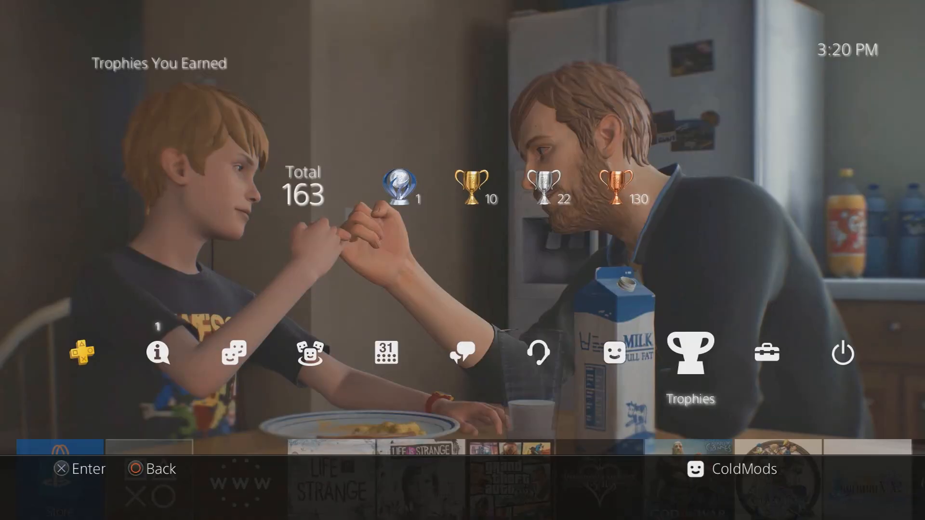
# - Switch back and forth between the content row and the function area to compare the theme's two backgrounds
pyautogui.press('Down')
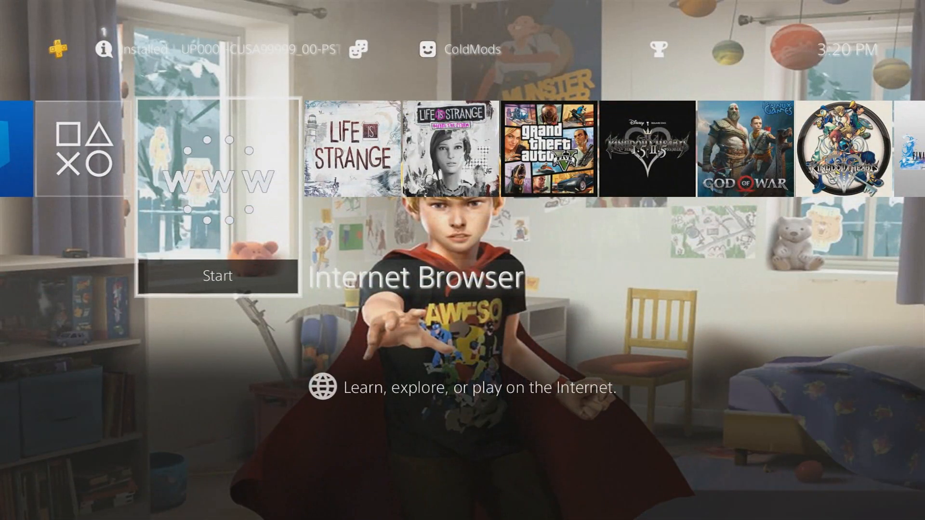
pyautogui.press('Up')
pyautogui.press('Down')
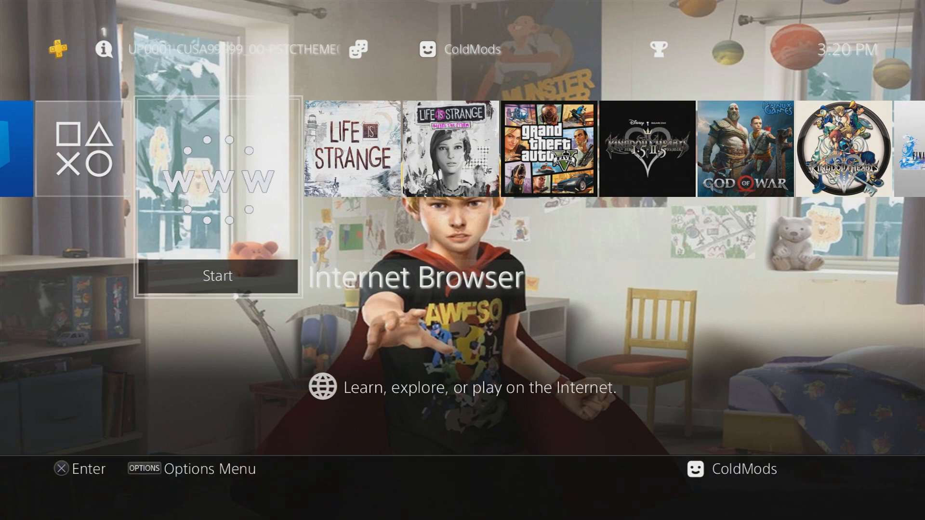
pyautogui.press('Up')
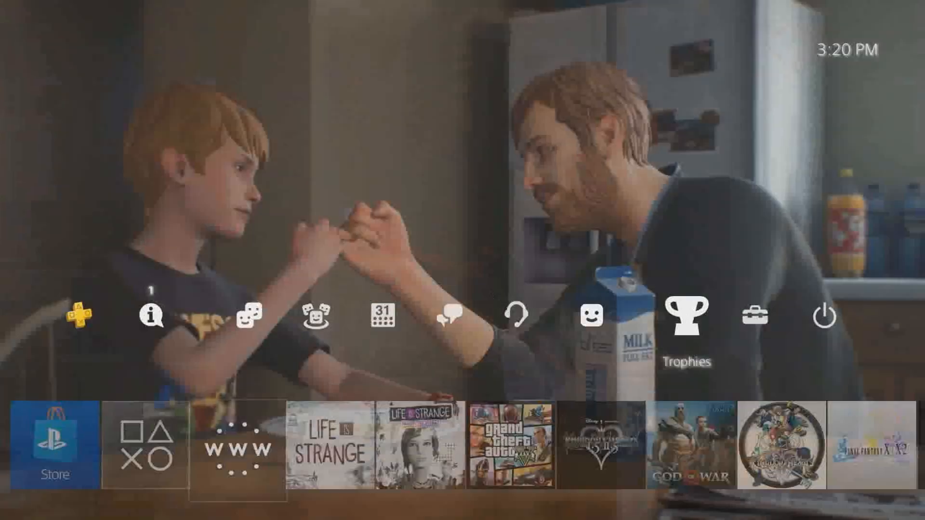
pyautogui.press('Left')
pyautogui.press('Down')
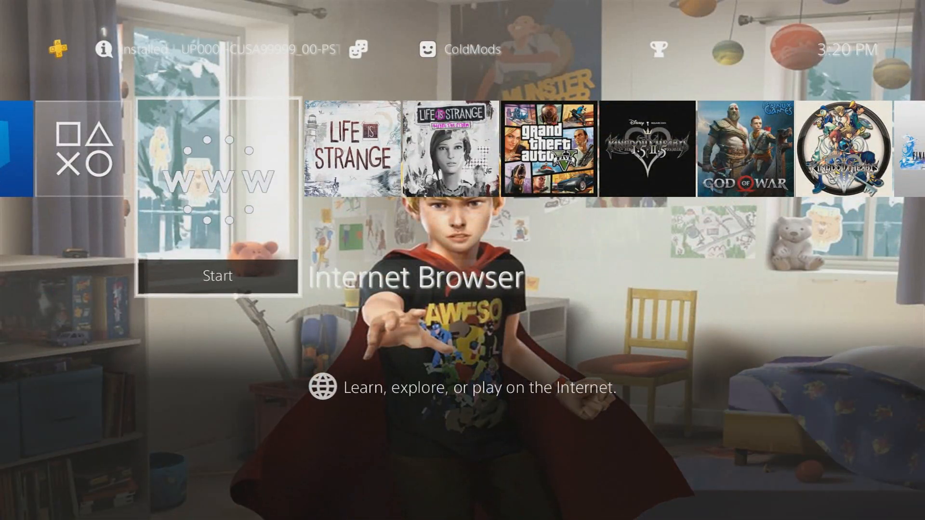
# - Examine the Capture Gallery and neighbouring custom icons at the end of the content row, and return to Internet Browser
pyautogui.press('Right')
pyautogui.press('Right')
pyautogui.press('Right')
pyautogui.press('Right')
pyautogui.press('Right')
pyautogui.press('Right')
pyautogui.press('Right')
pyautogui.press('Right')
pyautogui.press('Right')
pyautogui.press('Right')
pyautogui.press('Right')
pyautogui.press('Right')
pyautogui.press('Right')
pyautogui.press('Right')
pyautogui.press('Left')
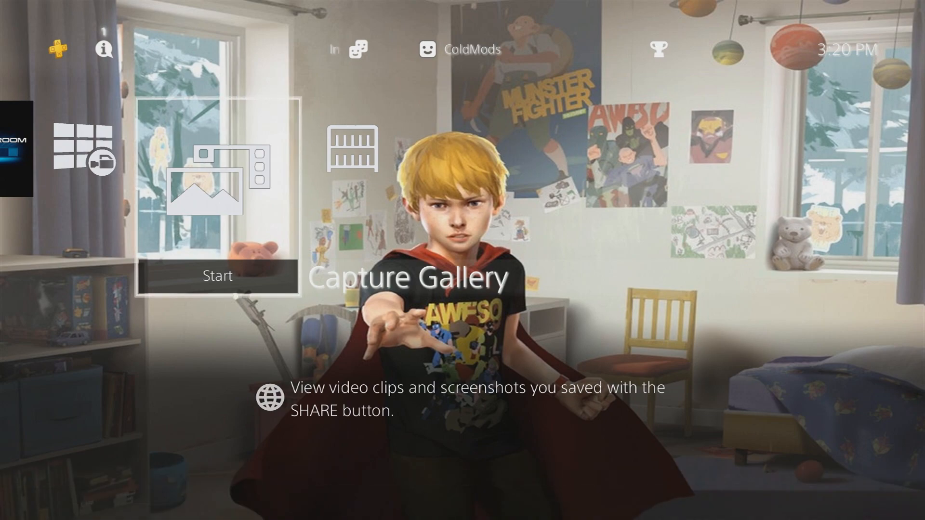
pyautogui.press('Left')
pyautogui.press('Left')
pyautogui.press('Left')
pyautogui.press('Left')
pyautogui.press('Left')
pyautogui.press('Left')
pyautogui.press('Left')
pyautogui.press('Left')
pyautogui.press('Left')
pyautogui.press('Left')
pyautogui.press('Left')
pyautogui.press('Left')
pyautogui.press('Left')
pyautogui.press('Left')
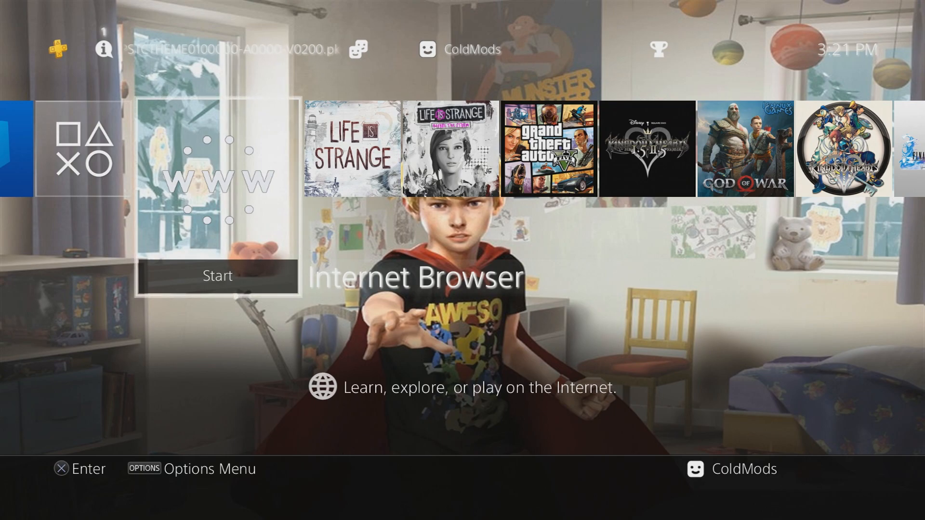
# - Browse the game tiles from Life Is Strange to Live from PlayStation against the new theme background
pyautogui.press('Right')
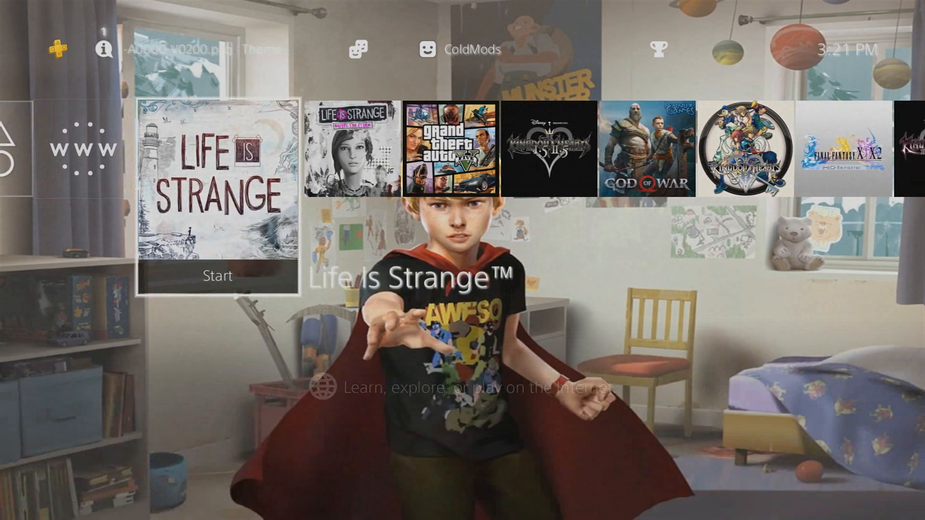
pyautogui.press('Right')
pyautogui.press('Right')
pyautogui.press('Right')
pyautogui.press('Right')
pyautogui.press('Right')
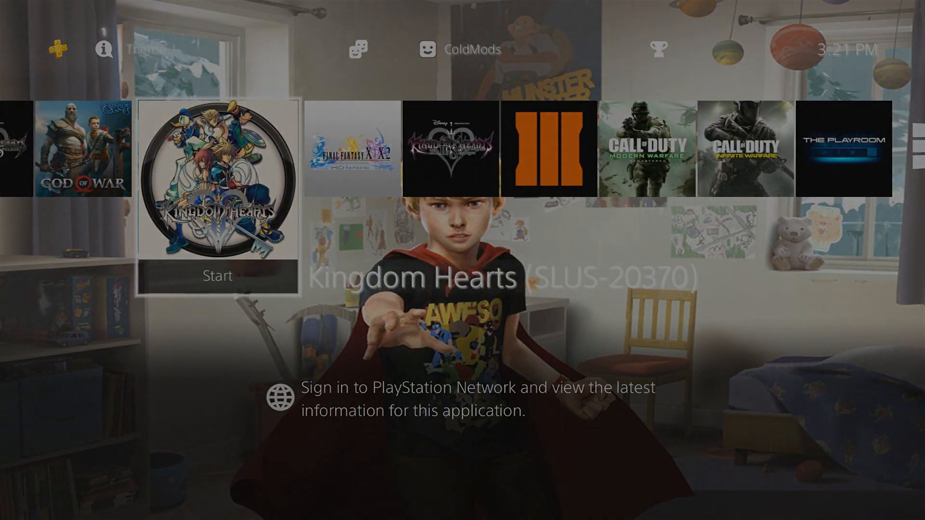
pyautogui.press('Right')
pyautogui.press('Right')
pyautogui.press('Right')
pyautogui.press('Right')
pyautogui.press('Right')
pyautogui.press('Right')
pyautogui.press('Right')
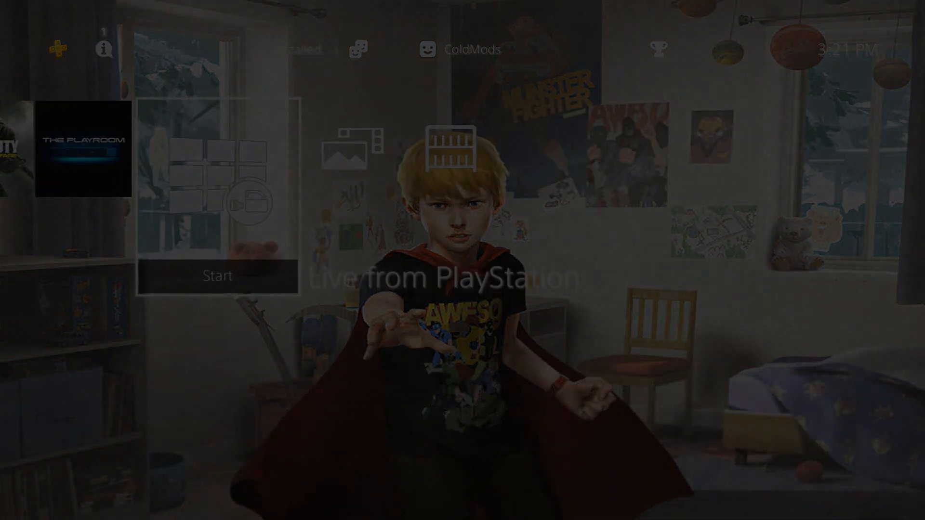